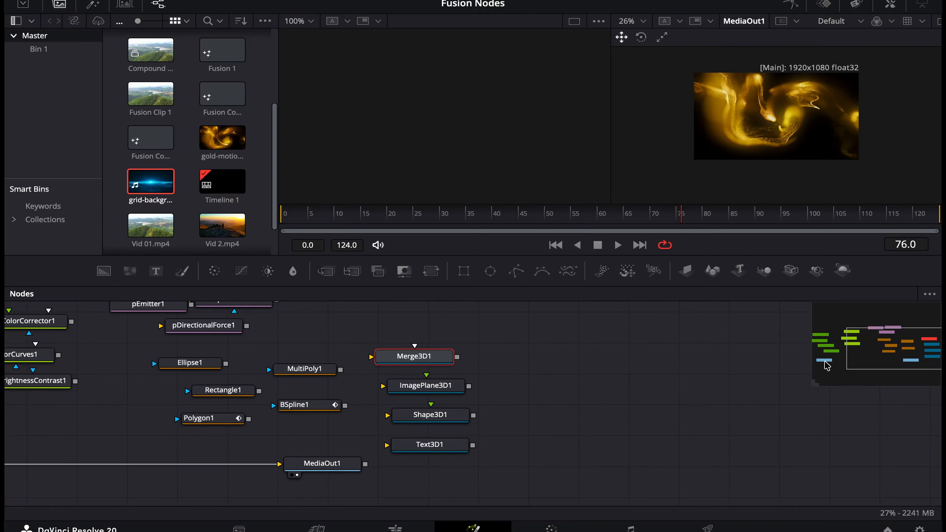
Examine the link from Main_Clip to MediaOut1 and the overall layout of the surrounding nodes in the graph
{"action": "left_click", "coordinate": [826, 365]}
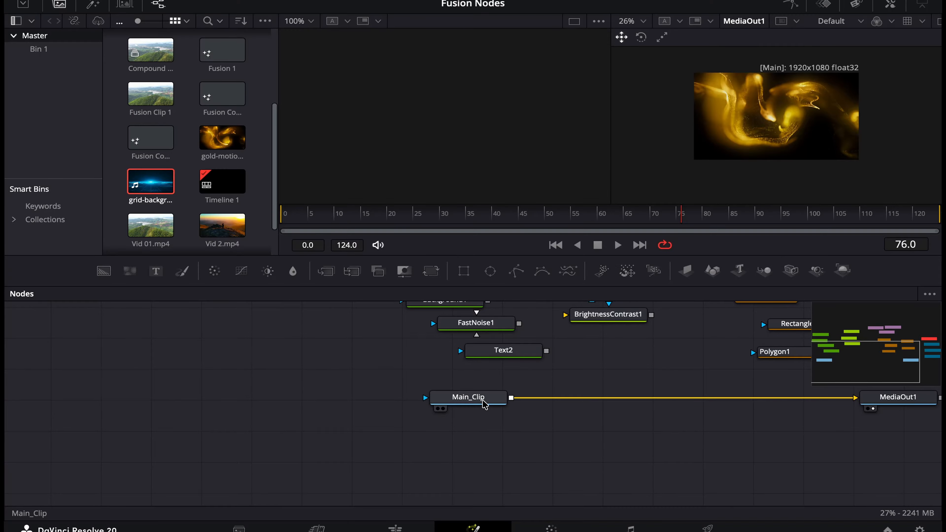
{"action": "mouse_move", "coordinate": [483, 404]}
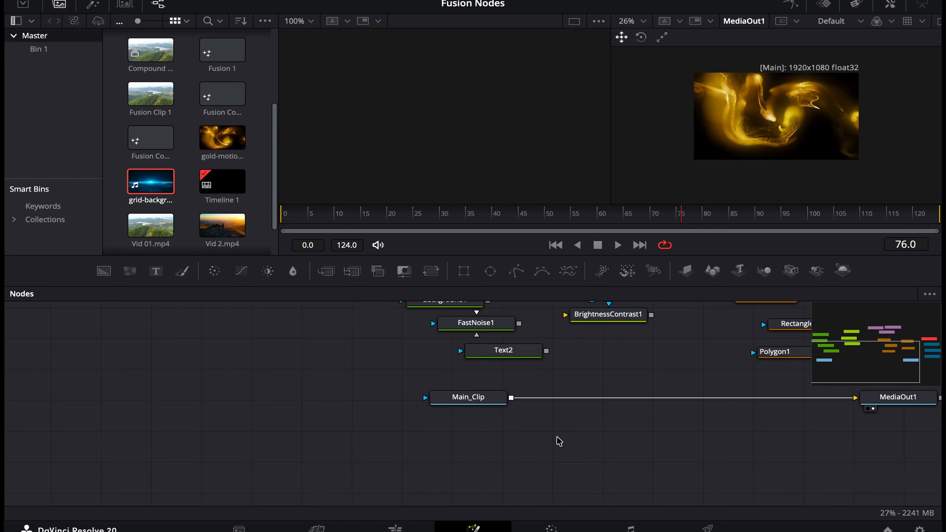
{"action": "left_click_drag", "start_coordinate": [873, 363], "coordinate": [900, 341]}
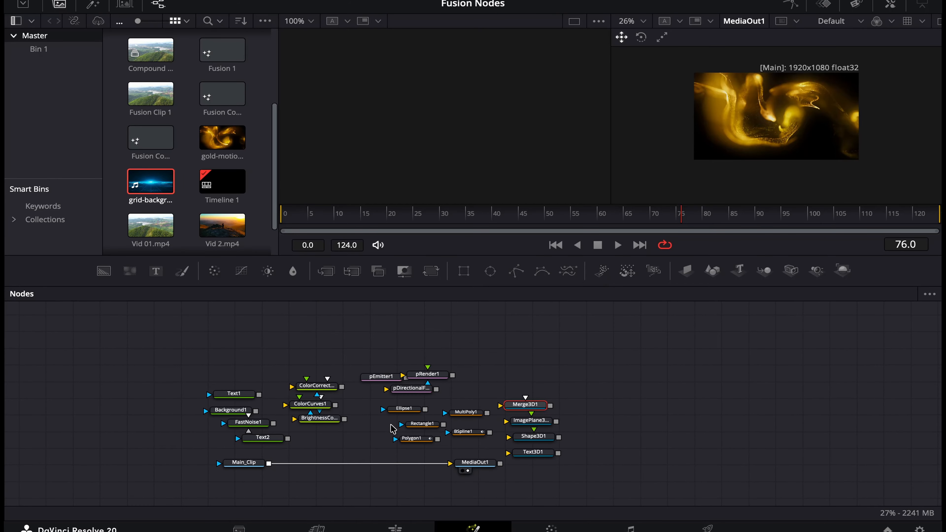
{"action": "scroll", "coordinate": [394, 429], "scroll_direction": "up", "scroll_amount": 3}
{"action": "scroll", "coordinate": [396, 429], "scroll_direction": "down", "scroll_amount": 2}
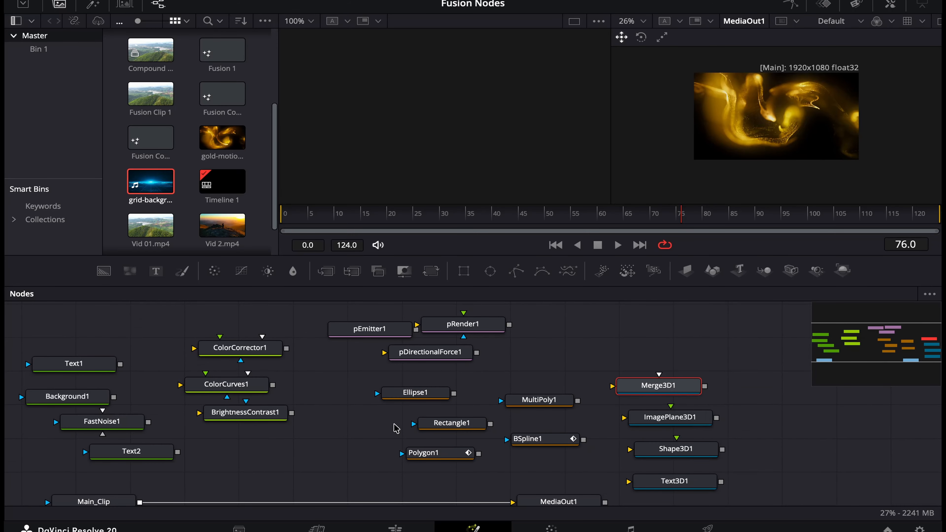
{"action": "scroll", "coordinate": [396, 428], "scroll_direction": "down", "scroll_amount": 3}
{"action": "scroll", "coordinate": [396, 429], "scroll_direction": "up", "scroll_amount": 2}
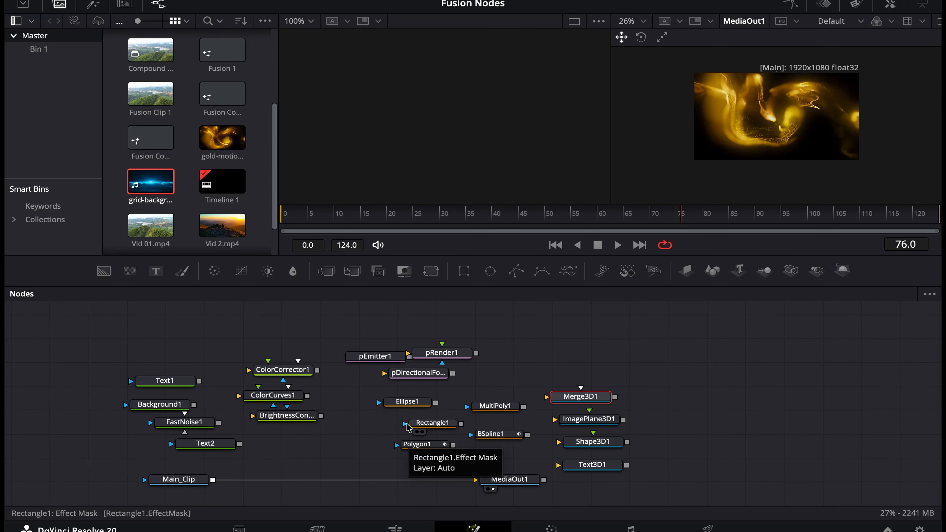
{"action": "left_click", "coordinate": [686, 334]}
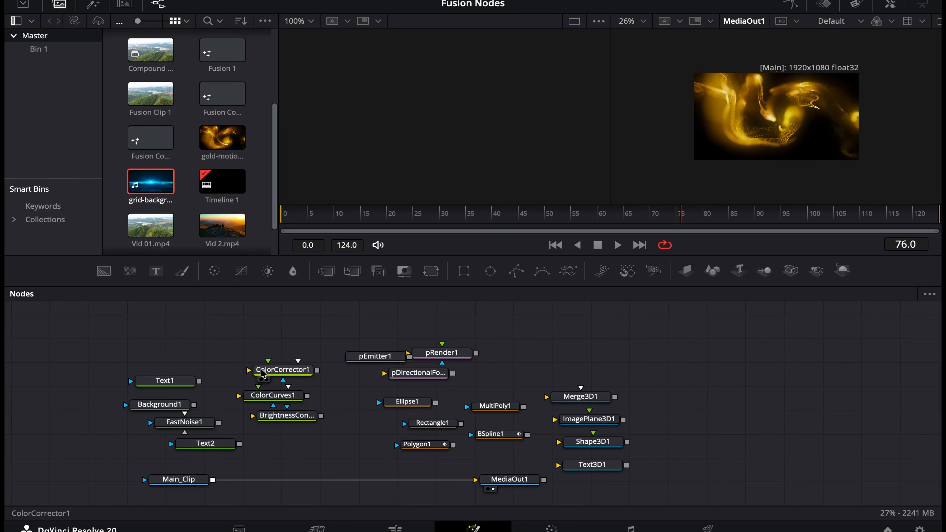
Examine the node groups by colour, selecting the generator group from Text1 to Text2 and the ColorCorrector1, ColorCurves1 and BrightnessContrast1 group in turn
{"action": "left_click_drag", "start_coordinate": [226, 346], "coordinate": [168, 480]}
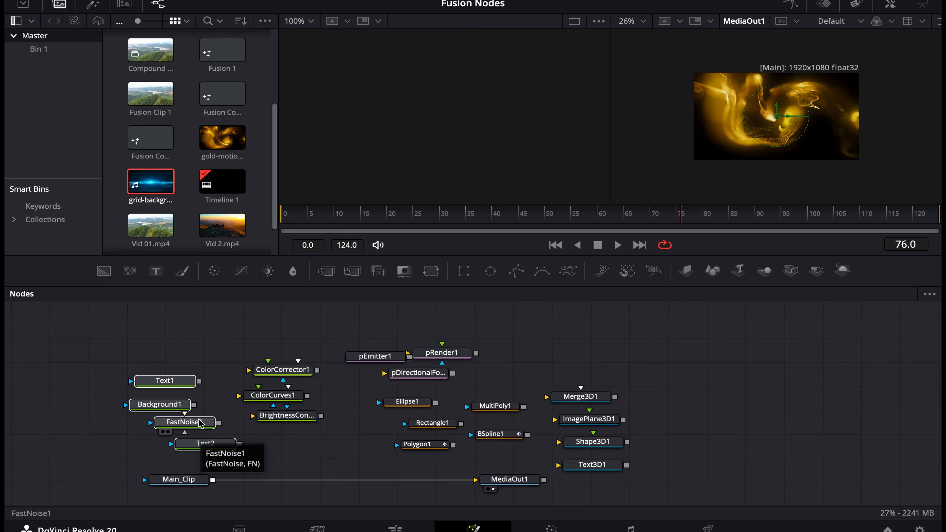
{"action": "left_click", "coordinate": [667, 369]}
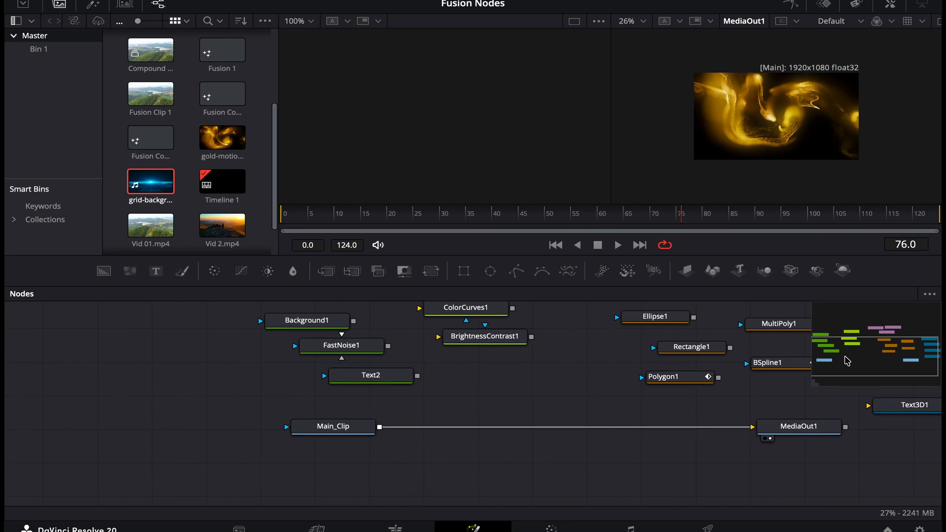
{"action": "left_click_drag", "start_coordinate": [845, 357], "coordinate": [901, 346]}
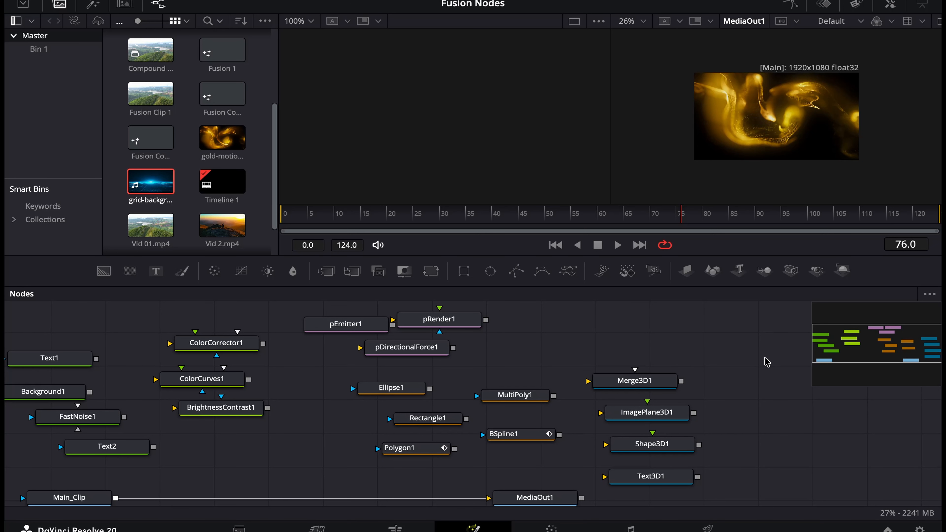
{"action": "left_click_drag", "start_coordinate": [928, 344], "coordinate": [906, 343]}
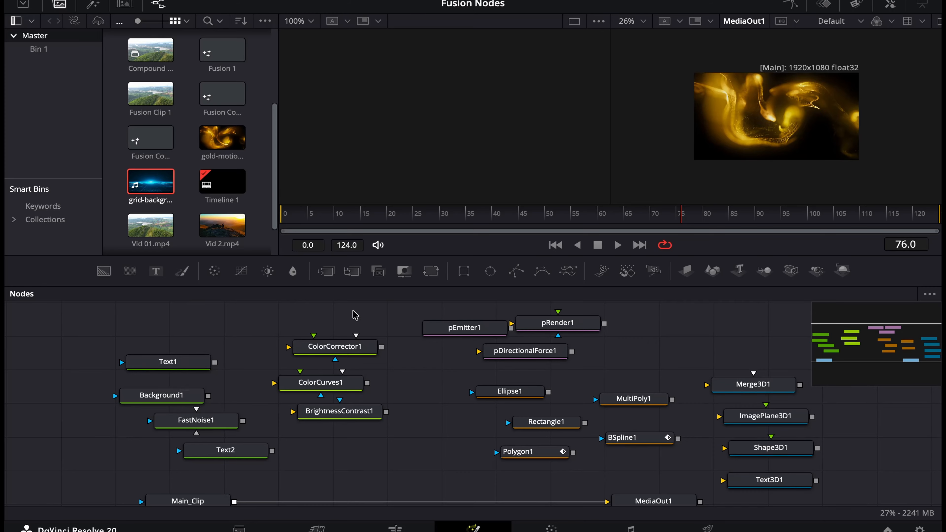
{"action": "left_click_drag", "start_coordinate": [355, 314], "coordinate": [326, 474]}
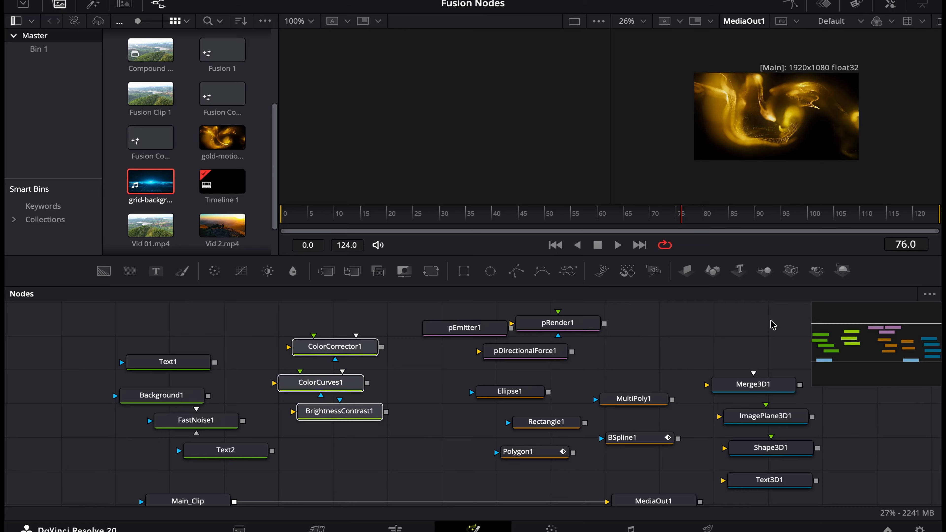
{"action": "left_click", "coordinate": [888, 414]}
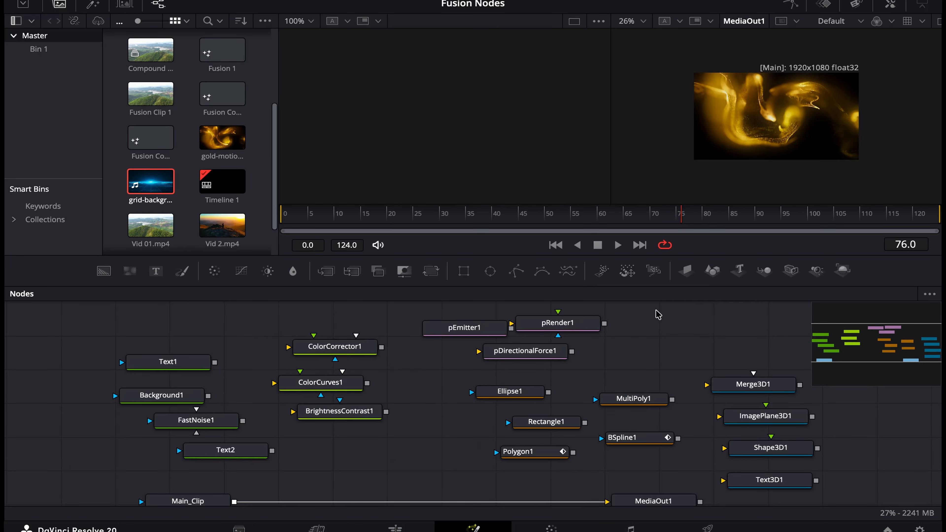
{"action": "left_click_drag", "start_coordinate": [893, 343], "coordinate": [941, 344]}
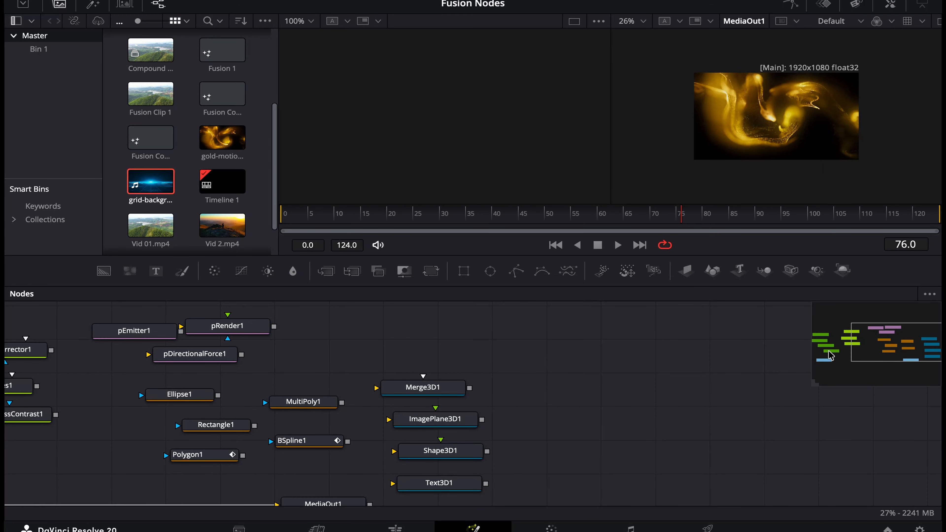
{"action": "left_click", "coordinate": [831, 356]}
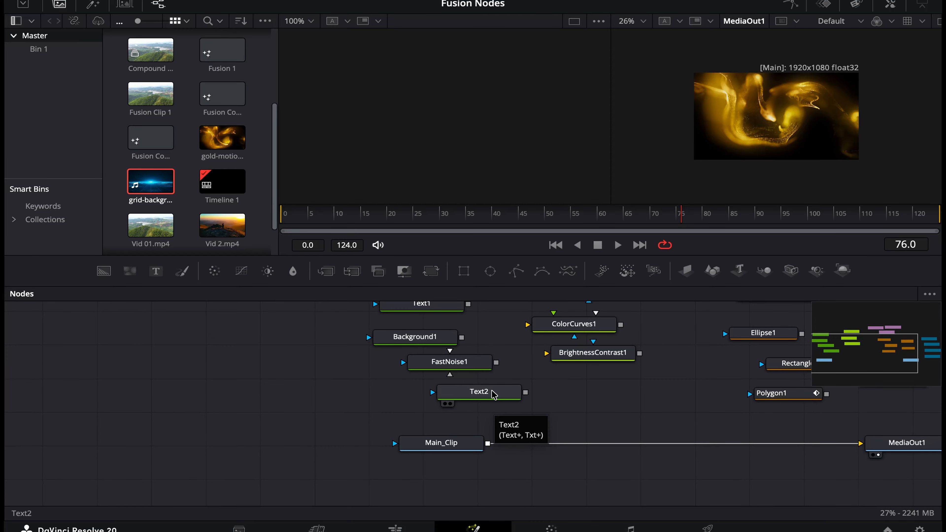
{"action": "left_click_drag", "start_coordinate": [239, 315], "coordinate": [823, 473]}
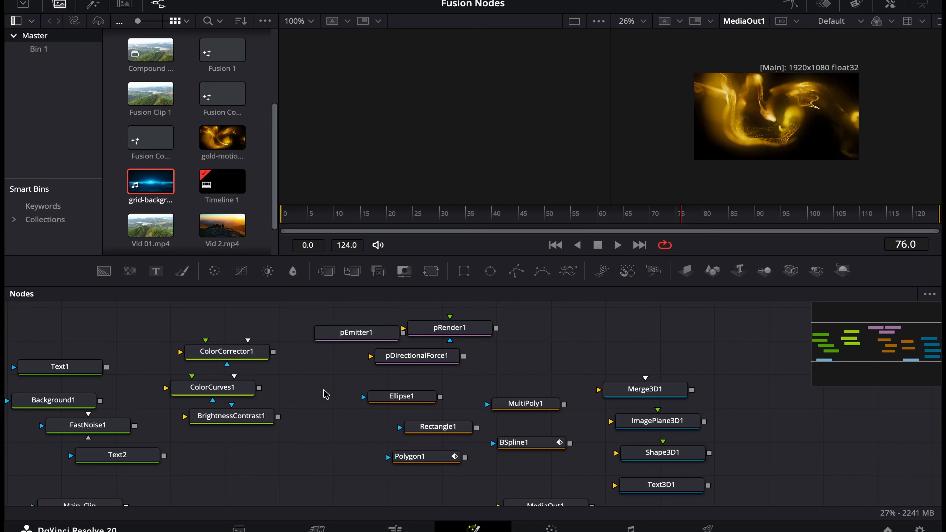
Examine the node graph from end to end, panning across all groups and shrinking it to a colour-only overview
{"action": "scroll", "coordinate": [352, 385], "scroll_direction": "down", "scroll_amount": 3}
{"action": "scroll", "coordinate": [350, 389], "scroll_direction": "down", "scroll_amount": 5}
{"action": "scroll", "coordinate": [354, 380], "scroll_direction": "up", "scroll_amount": 12}
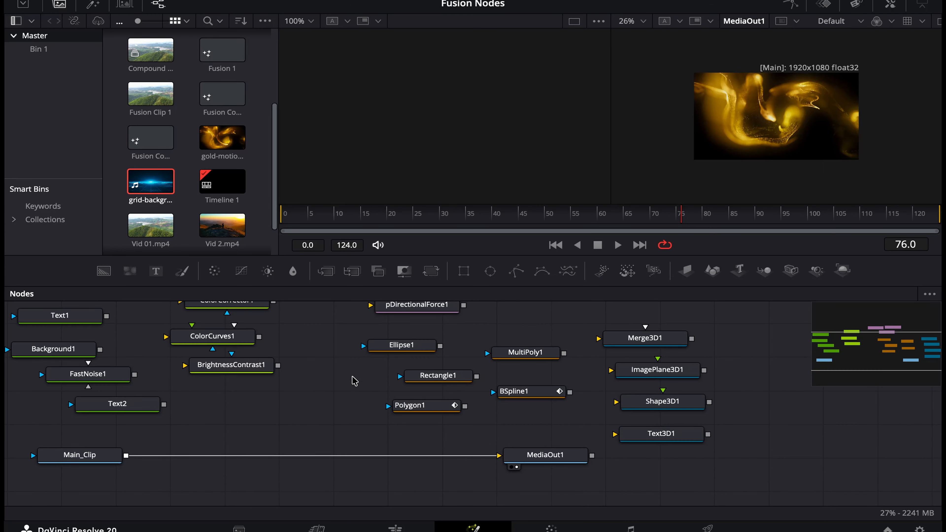
{"action": "scroll", "coordinate": [366, 370], "scroll_direction": "down", "scroll_amount": 10}
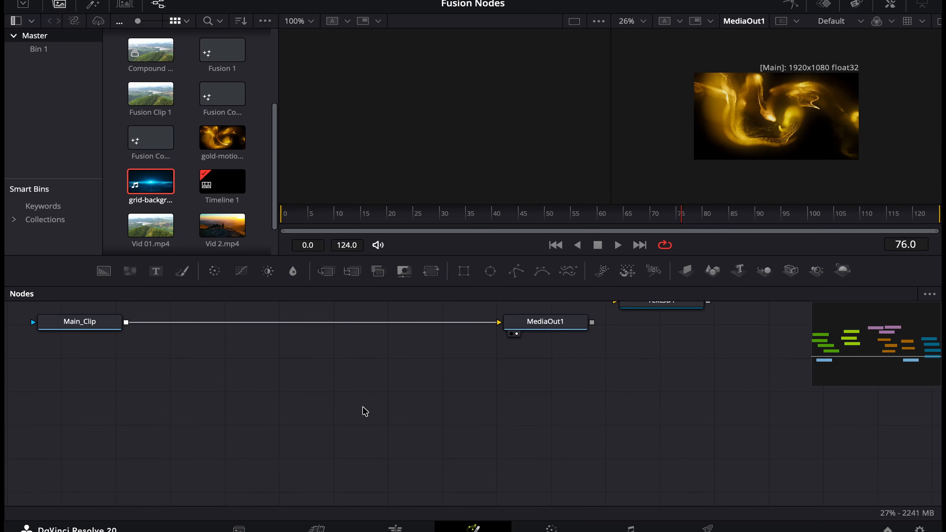
{"action": "scroll", "coordinate": [369, 391], "scroll_direction": "up", "scroll_amount": 8}
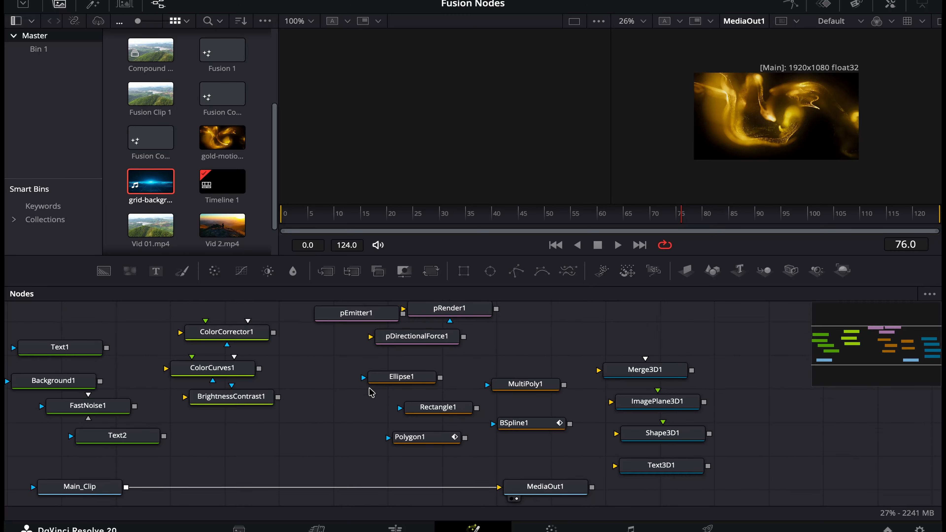
{"action": "scroll", "coordinate": [371, 393], "scroll_direction": "down", "scroll_amount": 2}
{"action": "scroll", "coordinate": [371, 394], "scroll_direction": "down", "scroll_amount": 1}
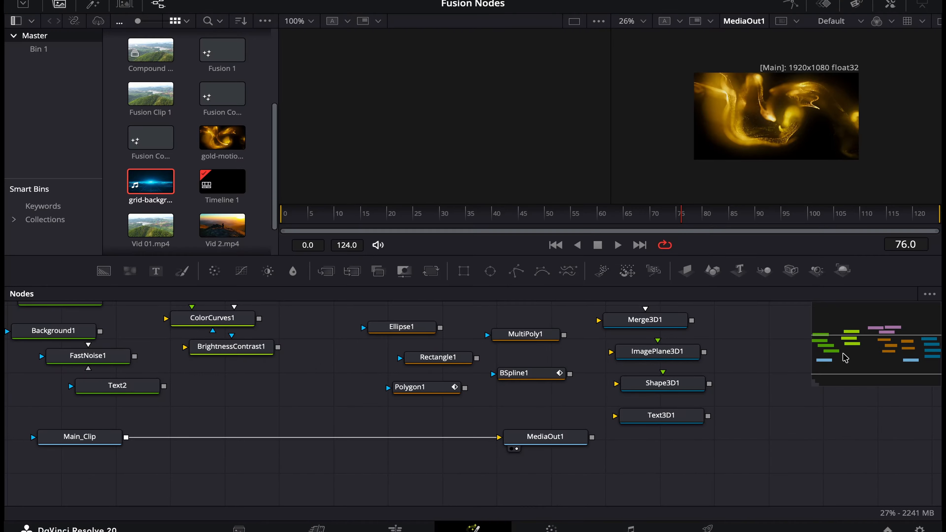
{"action": "mouse_move", "coordinate": [843, 355]}
{"action": "left_mouse_down"}
{"action": "mouse_move", "coordinate": [893, 357]}
{"action": "mouse_move", "coordinate": [882, 356]}
{"action": "left_mouse_up"}
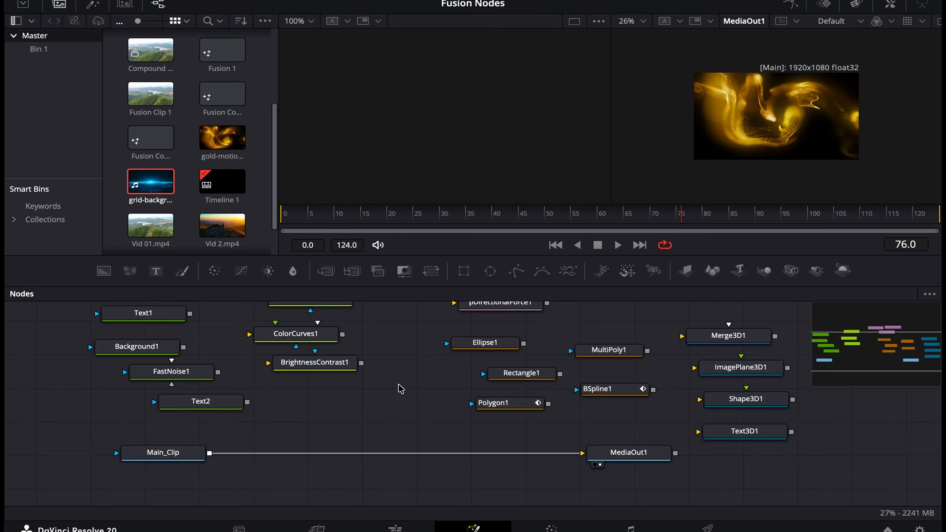
{"action": "scroll", "coordinate": [400, 389], "scroll_direction": "down", "scroll_amount": 5}
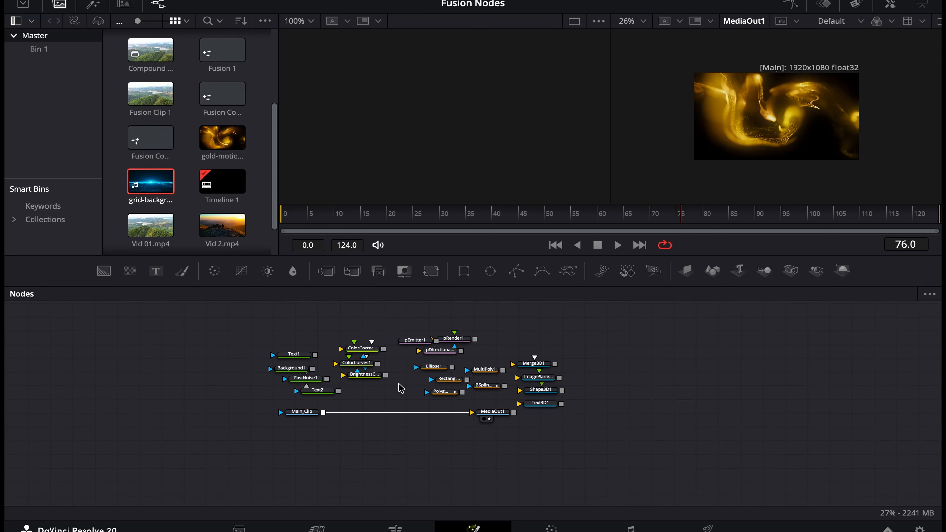
{"action": "scroll", "coordinate": [400, 388], "scroll_direction": "down", "scroll_amount": 2}
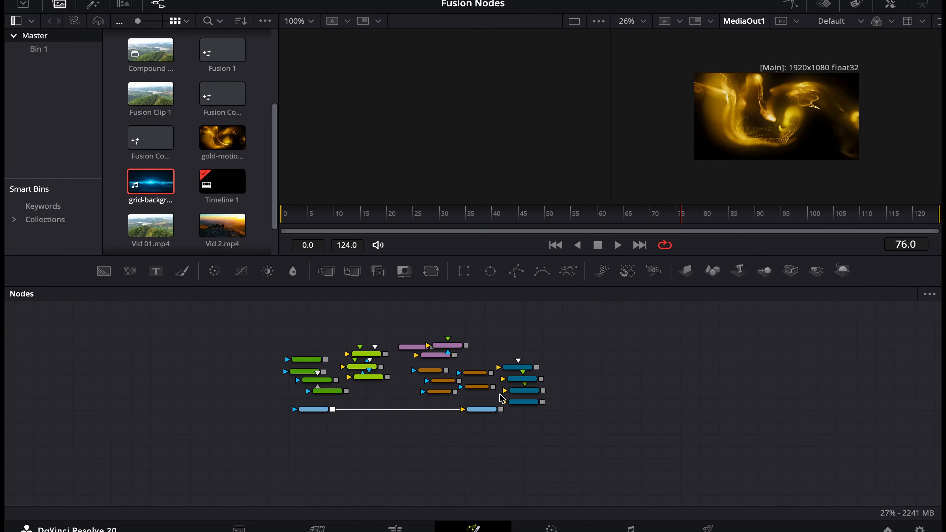
{"action": "left_click_drag", "start_coordinate": [401, 397], "coordinate": [355, 439]}
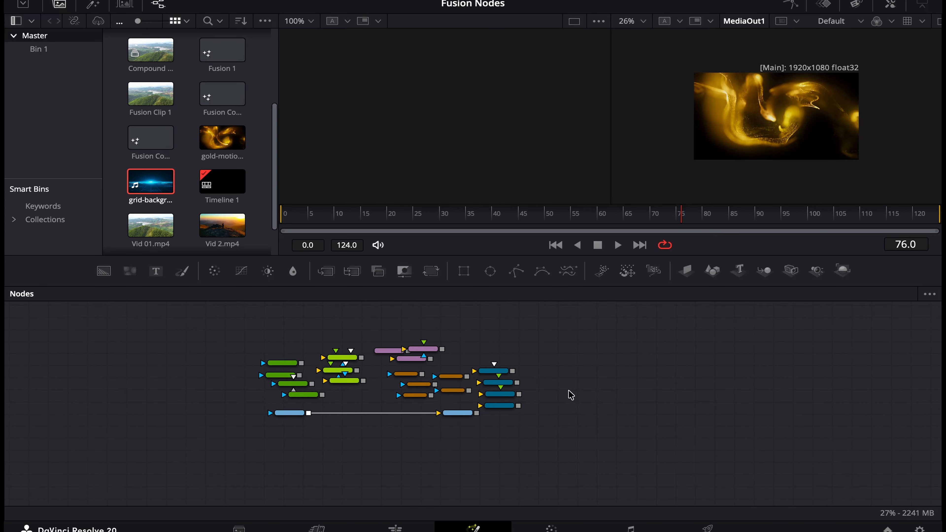
{"action": "left_click_drag", "start_coordinate": [566, 391], "coordinate": [612, 393]}
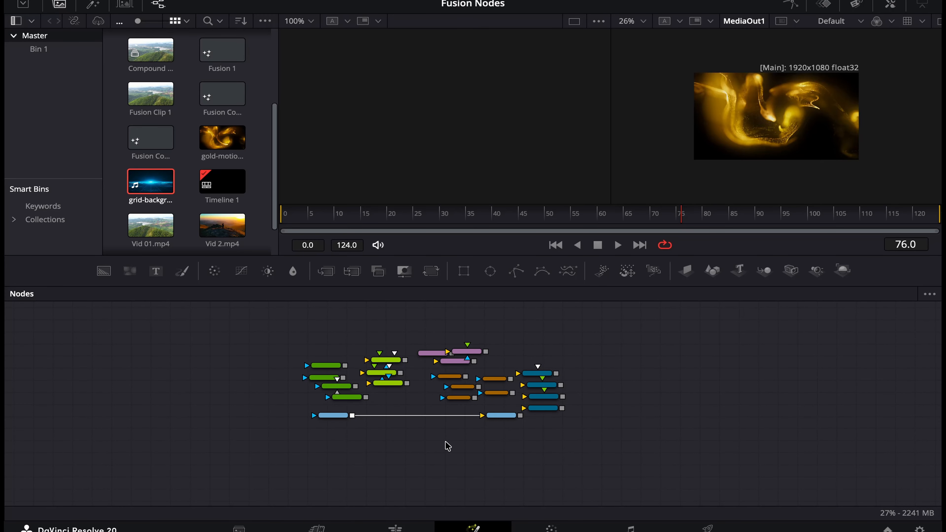
Examine the node graph at different zoom levels, from readable node names near MediaOut1 to the complete overview
{"action": "scroll", "coordinate": [447, 446], "scroll_direction": "up", "scroll_amount": 5}
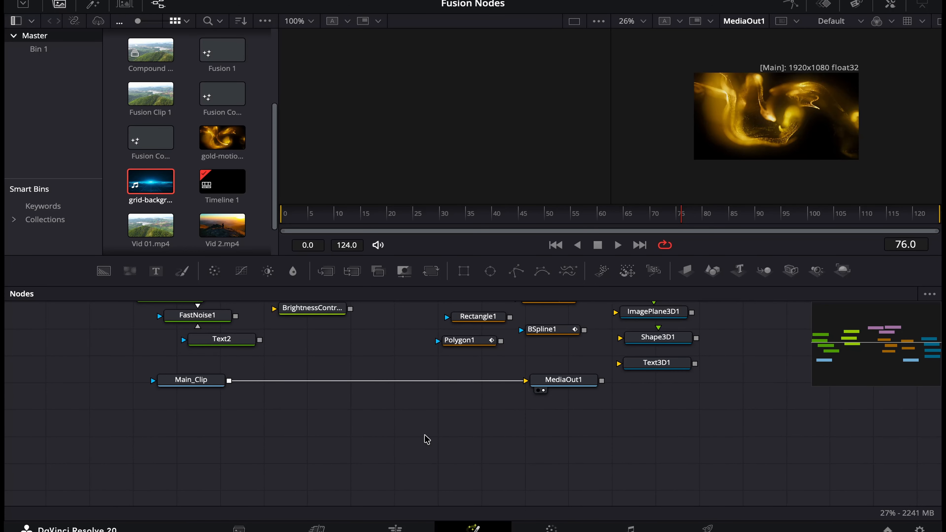
{"action": "scroll", "coordinate": [427, 440], "scroll_direction": "down", "scroll_amount": 5}
{"action": "scroll", "coordinate": [427, 439], "scroll_direction": "up", "scroll_amount": 4}
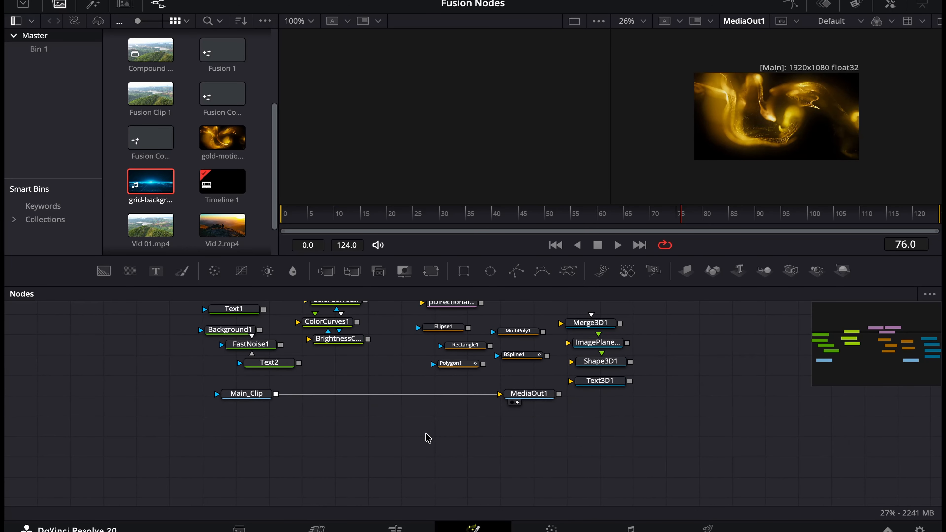
{"action": "scroll", "coordinate": [481, 412], "scroll_direction": "up", "scroll_amount": 3}
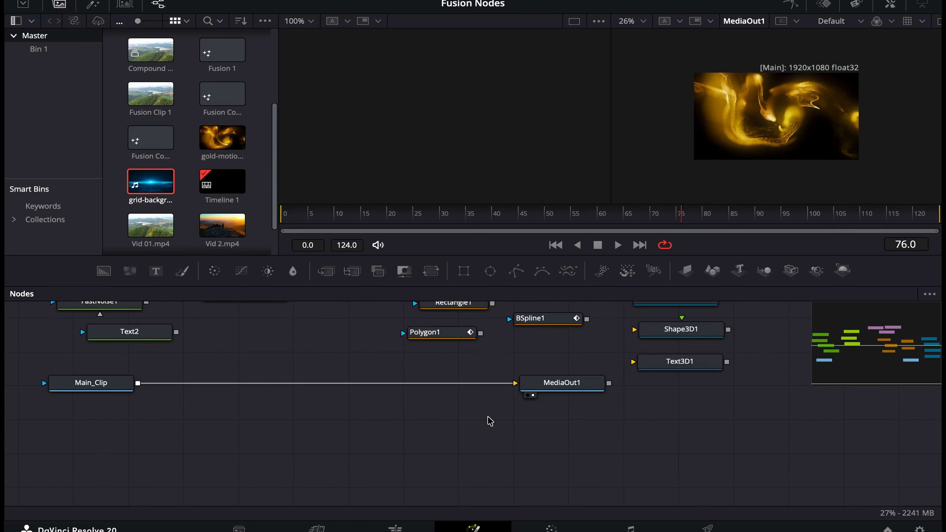
{"action": "key", "text": "super+minus"}
{"action": "key", "text": "super+minus"}
{"action": "key", "text": "super+equal"}
{"action": "key", "text": "super+equal"}
{"action": "scroll", "coordinate": [490, 421], "scroll_direction": "up", "scroll_amount": 3}
{"action": "scroll", "coordinate": [490, 422], "scroll_direction": "down", "scroll_amount": 6}
{"action": "scroll", "coordinate": [490, 421], "scroll_direction": "down", "scroll_amount": 4}
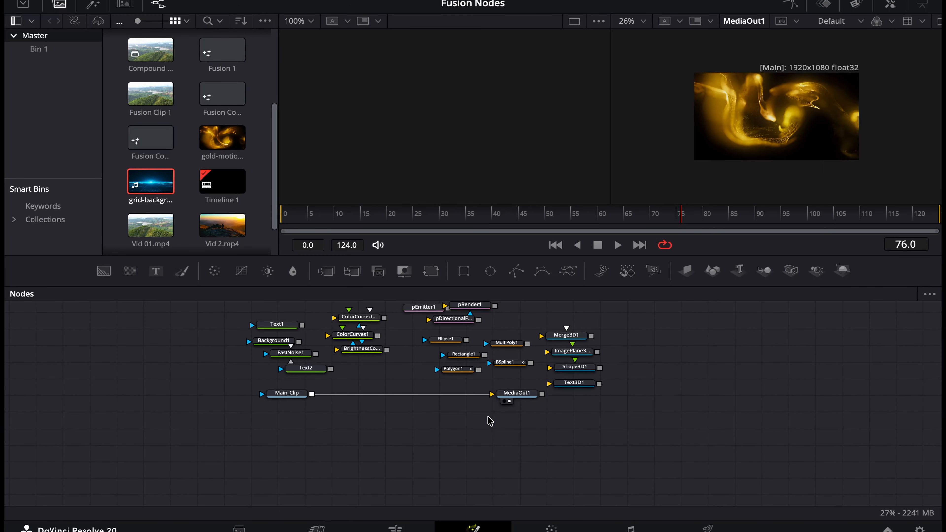
{"action": "scroll", "coordinate": [490, 421], "scroll_direction": "up", "scroll_amount": 1}
{"action": "scroll", "coordinate": [490, 422], "scroll_direction": "down", "scroll_amount": 1}
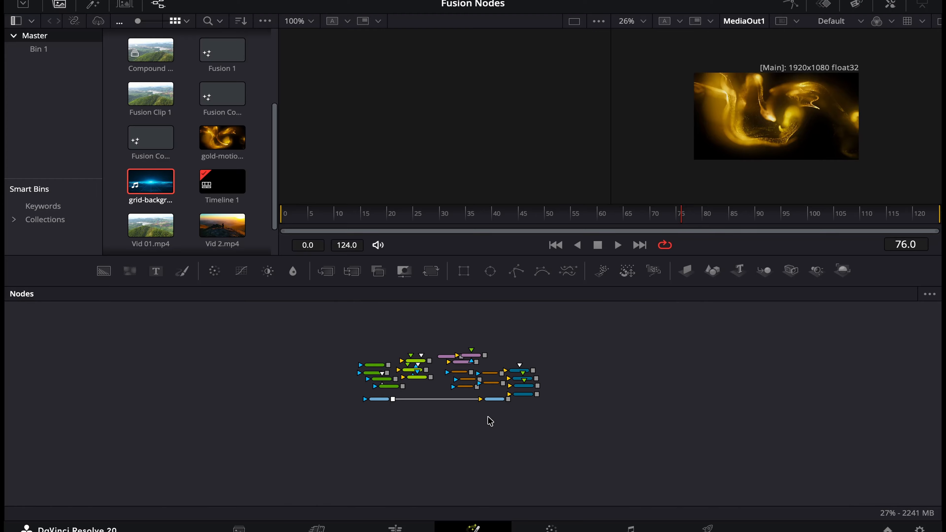
{"action": "scroll", "coordinate": [490, 421], "scroll_direction": "up", "scroll_amount": 1}
{"action": "scroll", "coordinate": [490, 421], "scroll_direction": "up", "scroll_amount": 3}
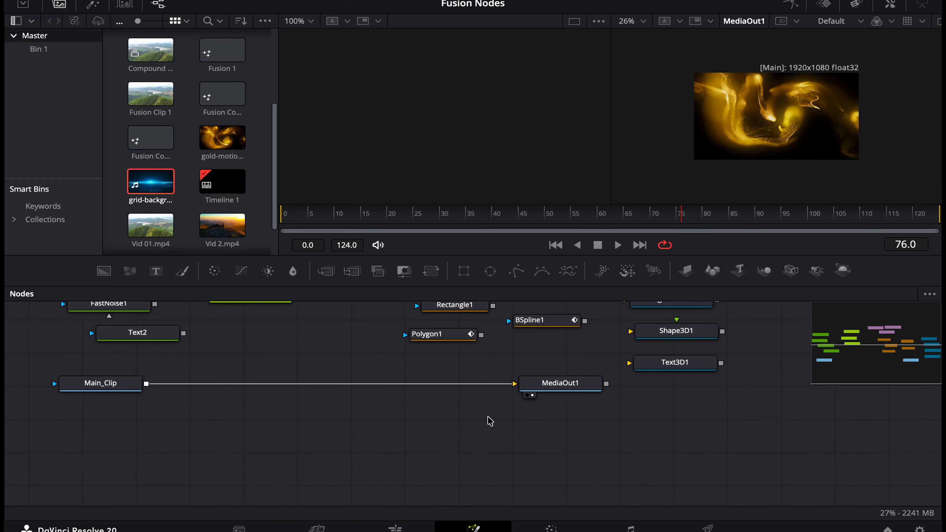
{"action": "scroll", "coordinate": [490, 421], "scroll_direction": "down", "scroll_amount": 4}
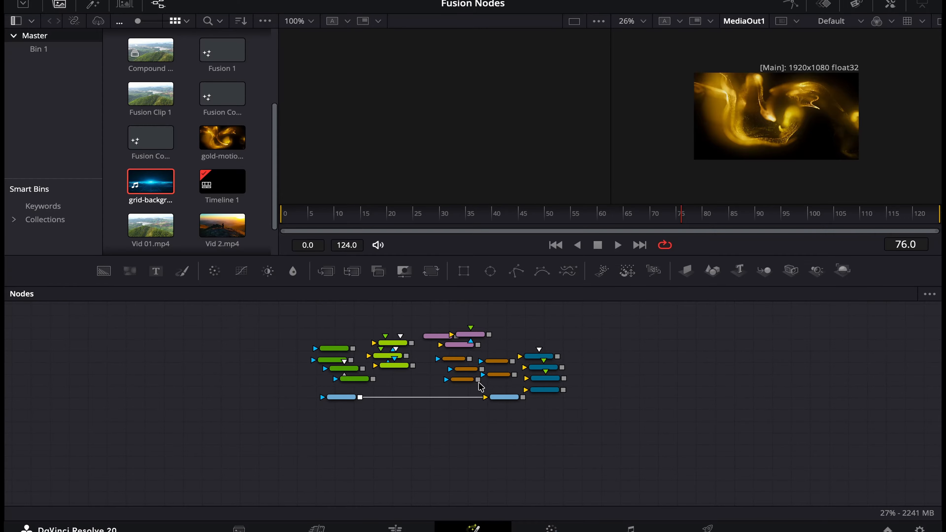
Delete the unconnected nodes around the Main_Clip to MediaOut1 chain and select the two remaining nodes
{"action": "left_click_drag", "start_coordinate": [613, 329], "coordinate": [329, 386]}
{"action": "key", "text": "Delete"}
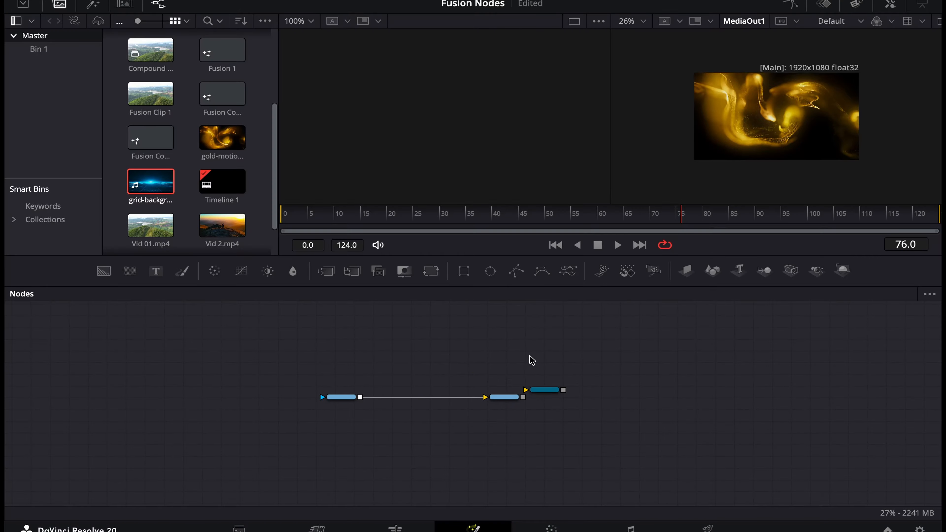
{"action": "key", "text": "ctrl+f"}
{"action": "left_click_drag", "start_coordinate": [665, 348], "coordinate": [162, 409]}
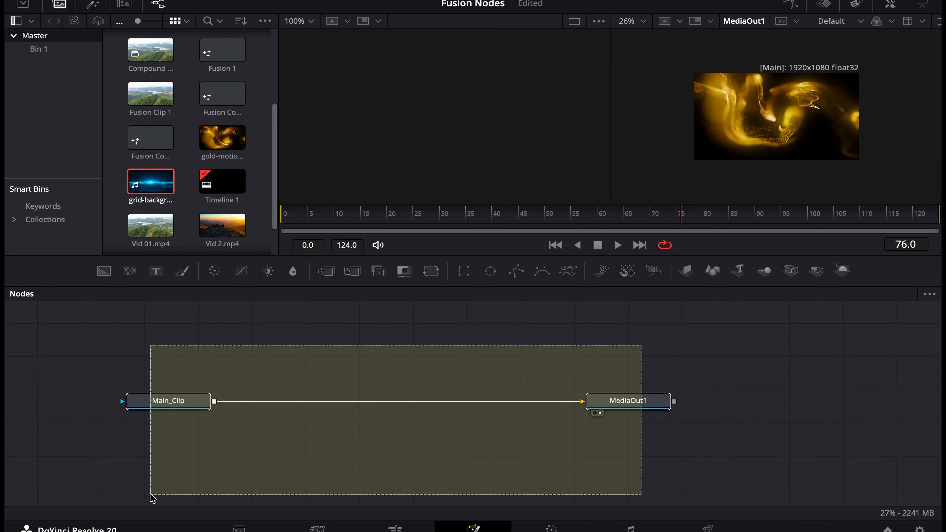
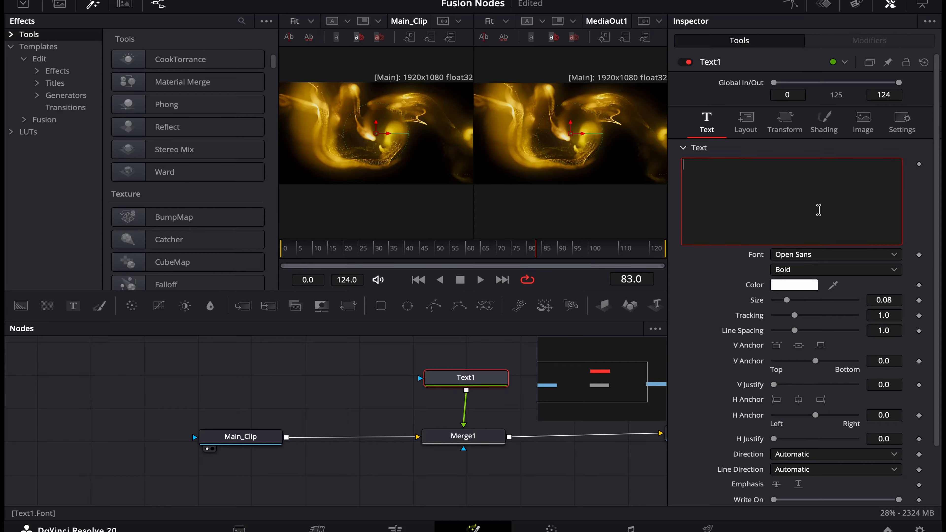
Set the text content of the Text1 node to "Fusion"
{"action": "type", "text": "Fusion"}
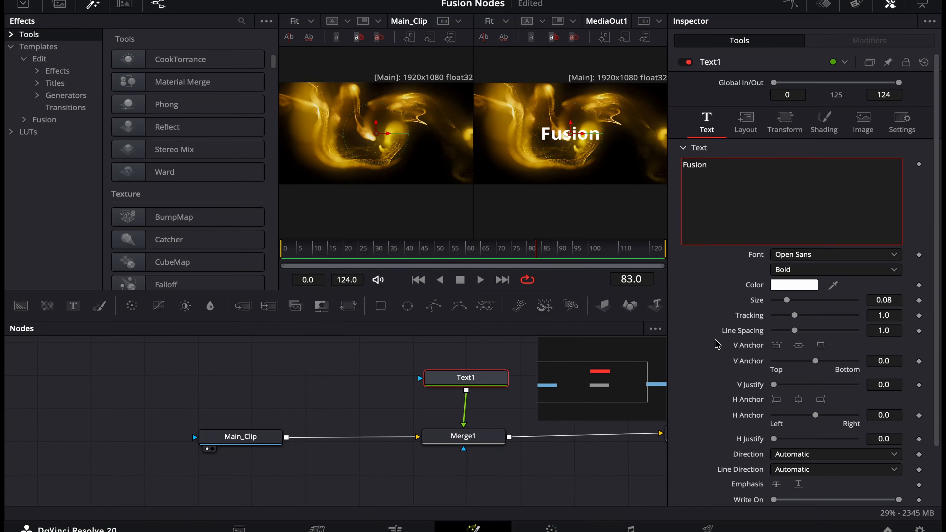
Enlarge the "Fusion" title by setting Text1's size to 0.2126, and close the Inspector
{"action": "left_click", "coordinate": [724, 331]}
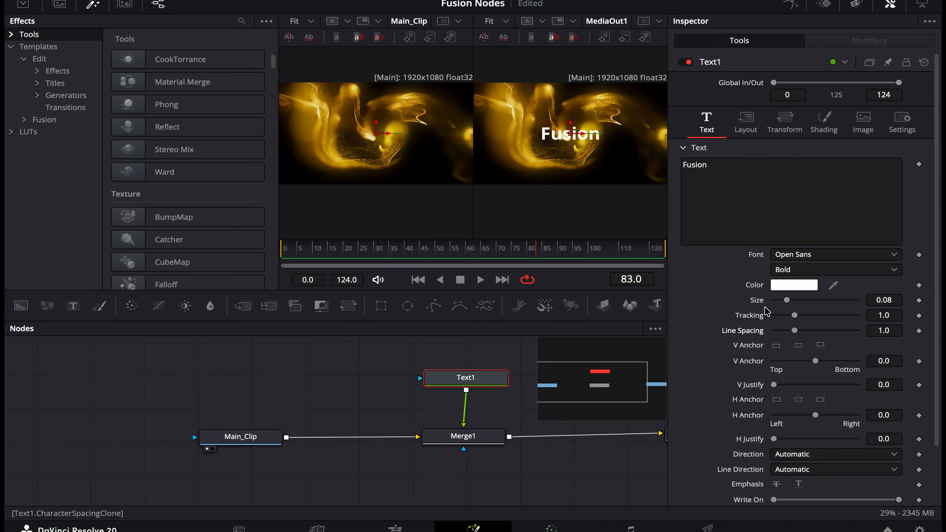
{"action": "left_click_drag", "start_coordinate": [787, 301], "coordinate": [809, 301]}
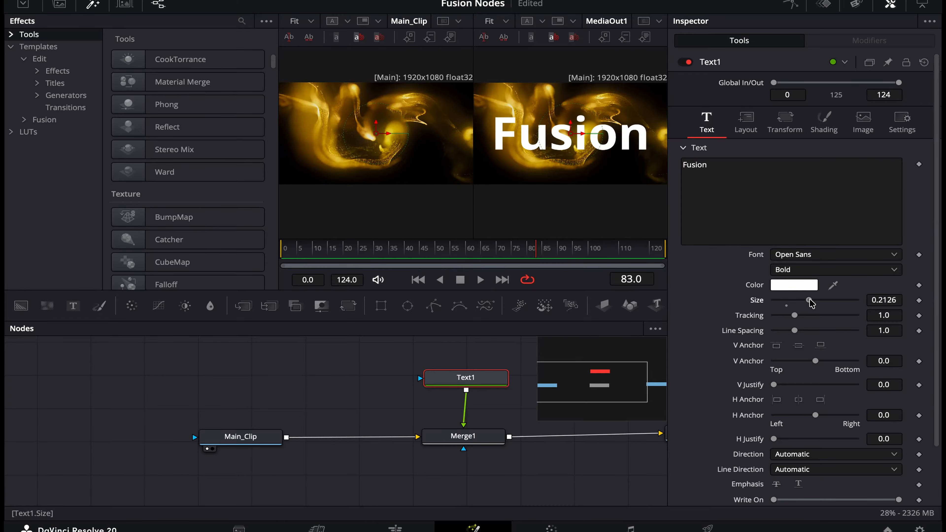
{"action": "left_click", "coordinate": [887, 5]}
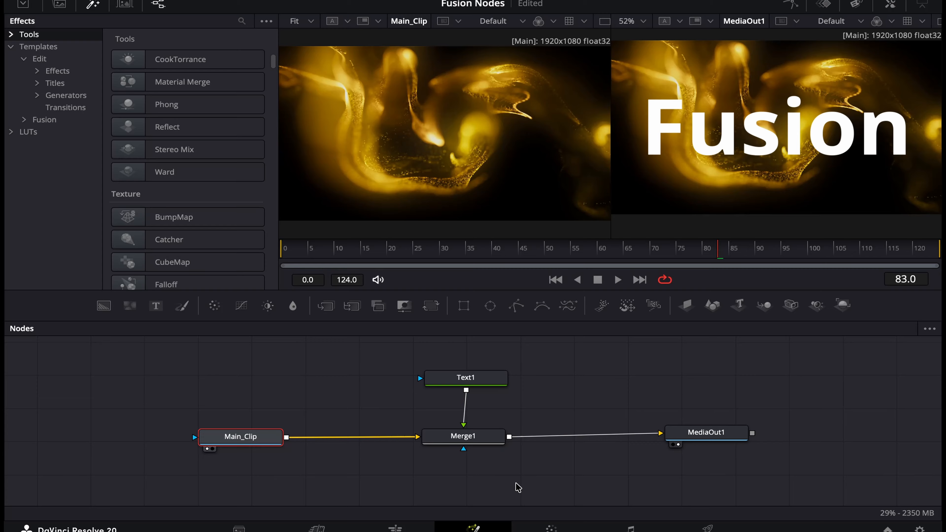
Add a Rectangle mask node, connect it to Merge1's effect mask input, and set the mask's width to 0.795
{"action": "left_click", "coordinate": [464, 306]}
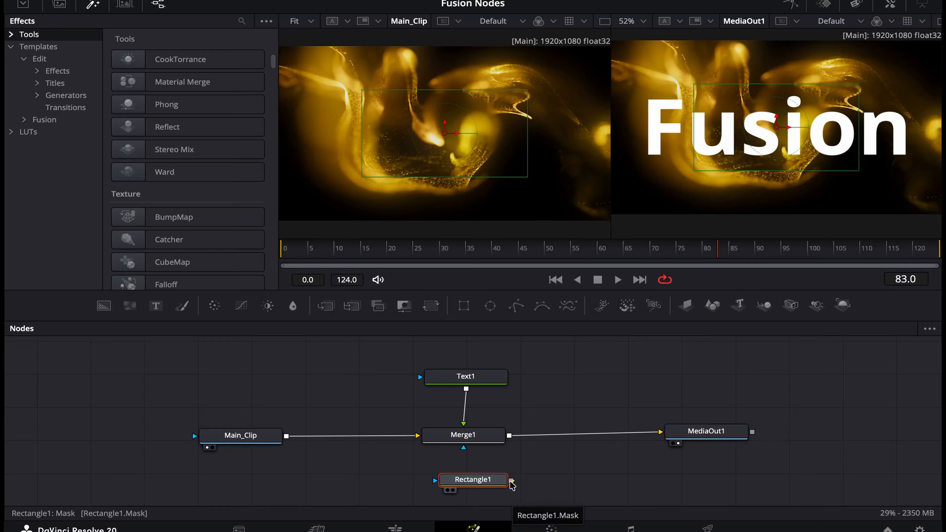
{"action": "left_click_drag", "start_coordinate": [512, 484], "coordinate": [464, 452]}
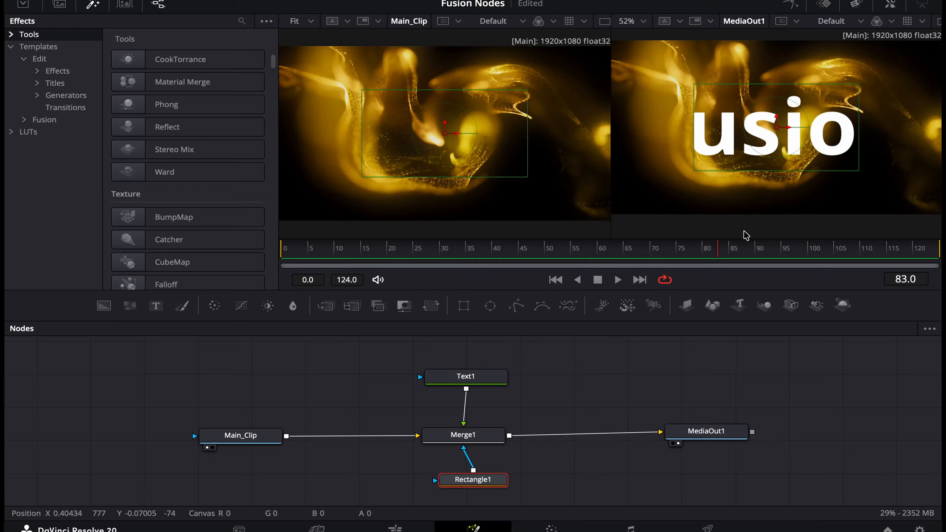
{"action": "left_click", "coordinate": [888, 4]}
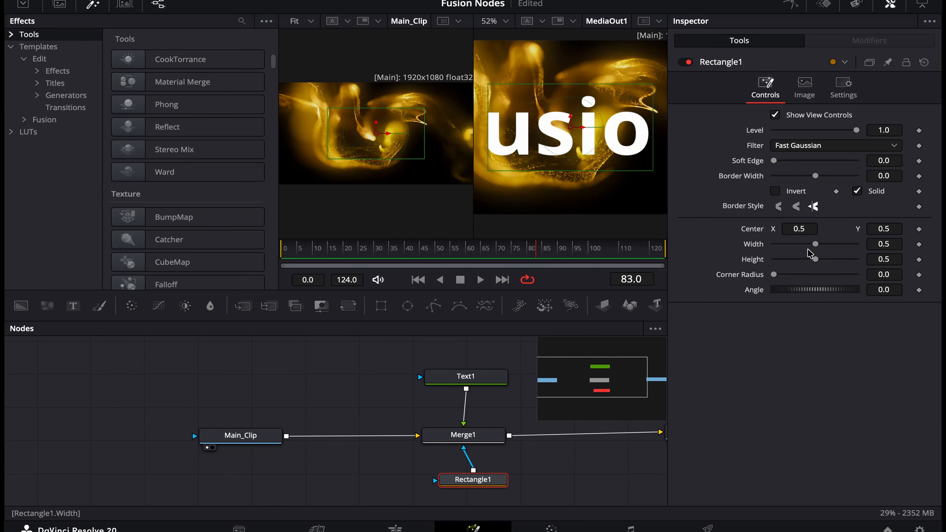
{"action": "left_click_drag", "start_coordinate": [816, 246], "coordinate": [841, 249]}
Set the size of the Text1 title to 0.1732
{"action": "left_click", "coordinate": [466, 377]}
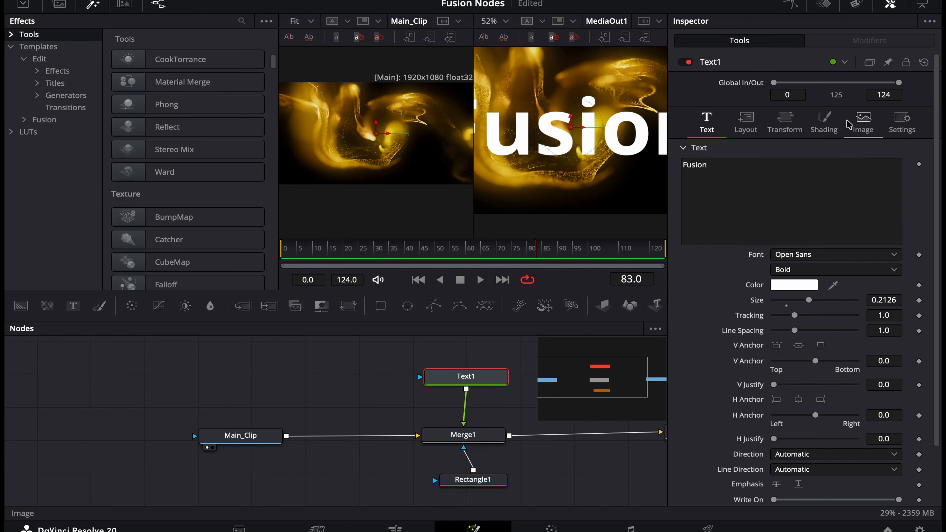
{"action": "left_click_drag", "start_coordinate": [809, 300], "coordinate": [801, 301]}
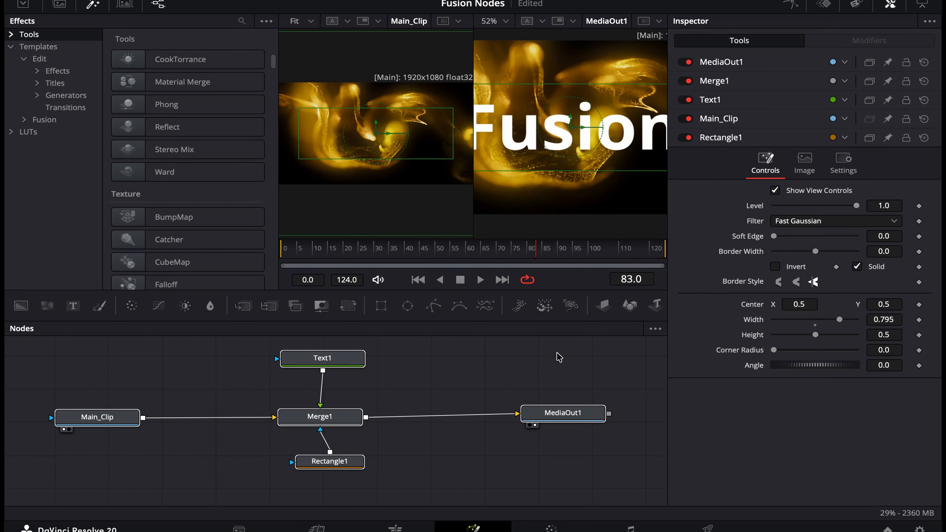
{"action": "left_click", "coordinate": [609, 361]}
{"action": "left_click_drag", "start_coordinate": [545, 356], "coordinate": [86, 480]}
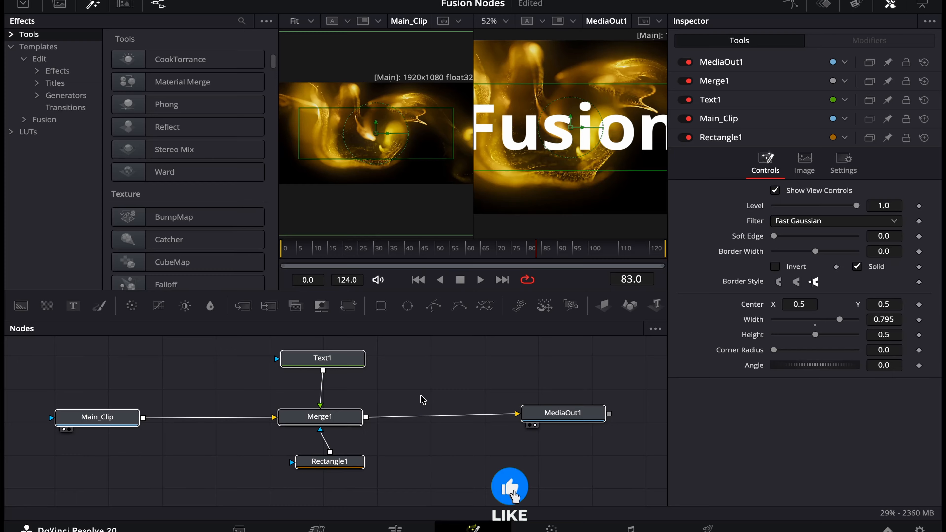
{"action": "left_click", "coordinate": [438, 381]}
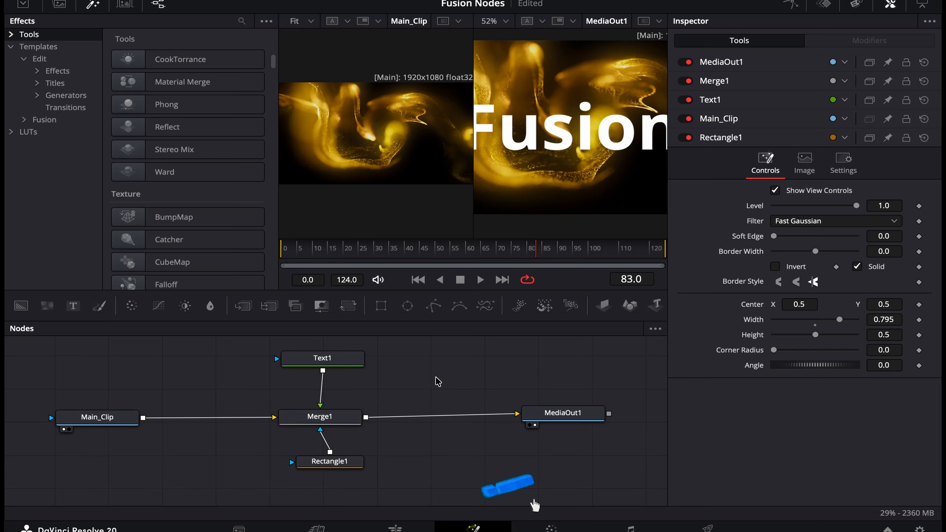
{"action": "left_click", "coordinate": [323, 362]}
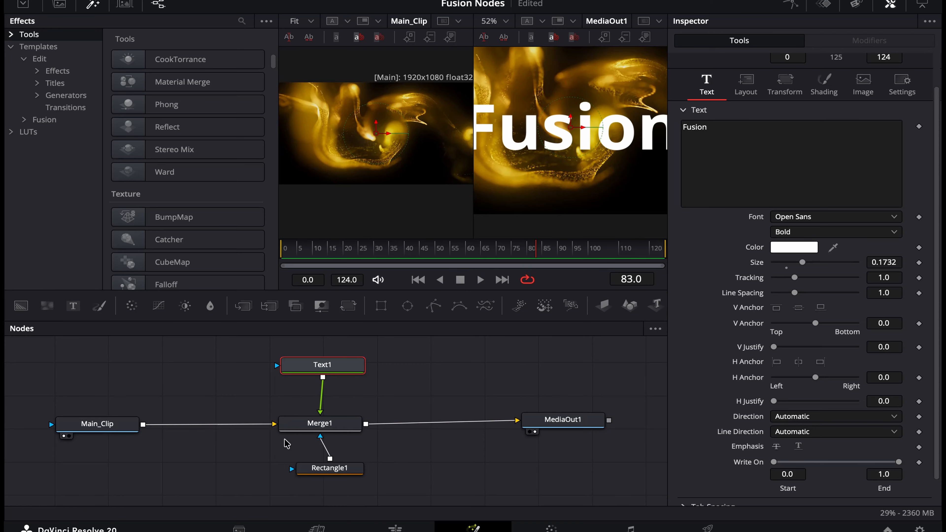
{"action": "left_click", "coordinate": [350, 472]}
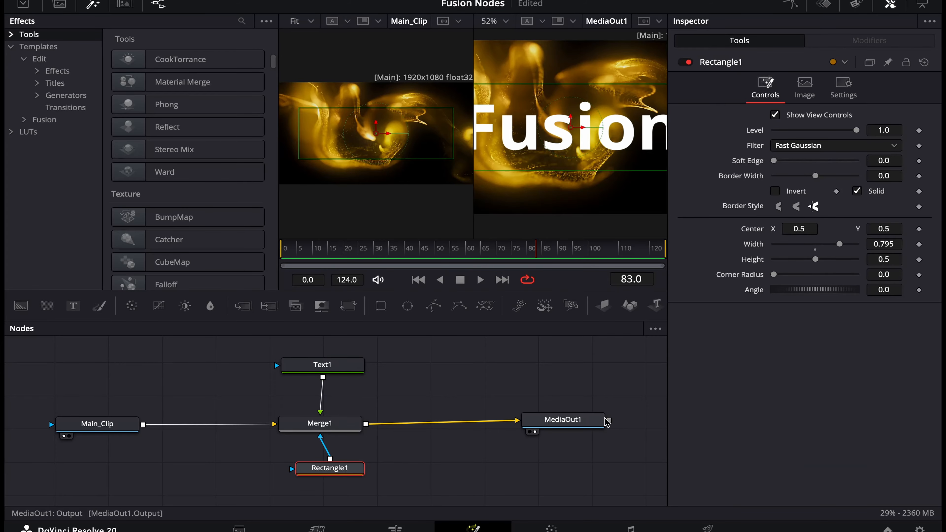
{"action": "left_click", "coordinate": [514, 458]}
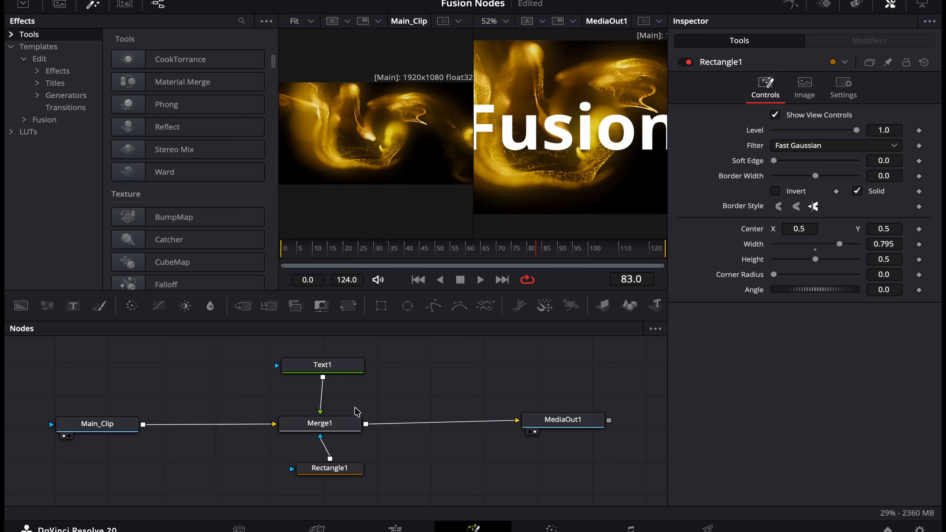
Delete the Rectangle1 mask node and shift Main_Clip slightly closer to Merge1
{"action": "left_click_drag", "start_coordinate": [407, 432], "coordinate": [302, 498]}
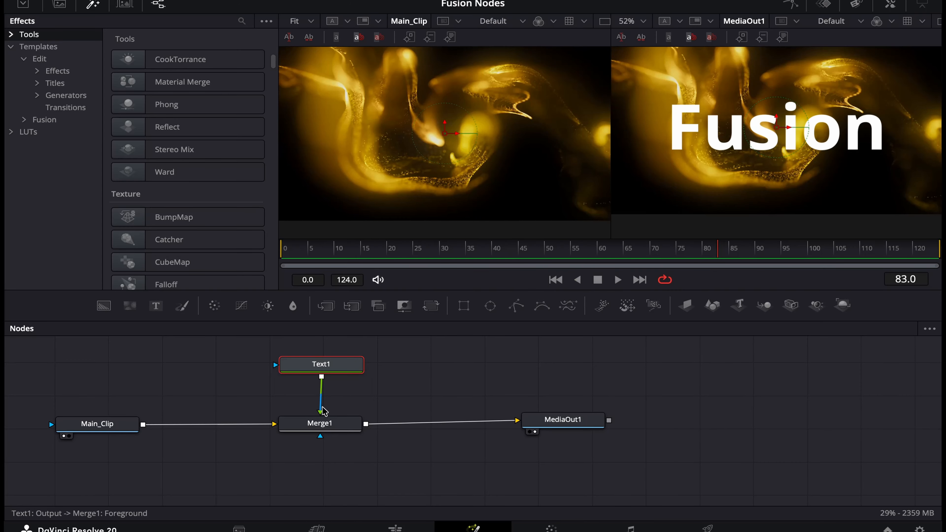
{"action": "left_click_drag", "start_coordinate": [110, 432], "coordinate": [124, 429]}
{"action": "left_click", "coordinate": [124, 428]}
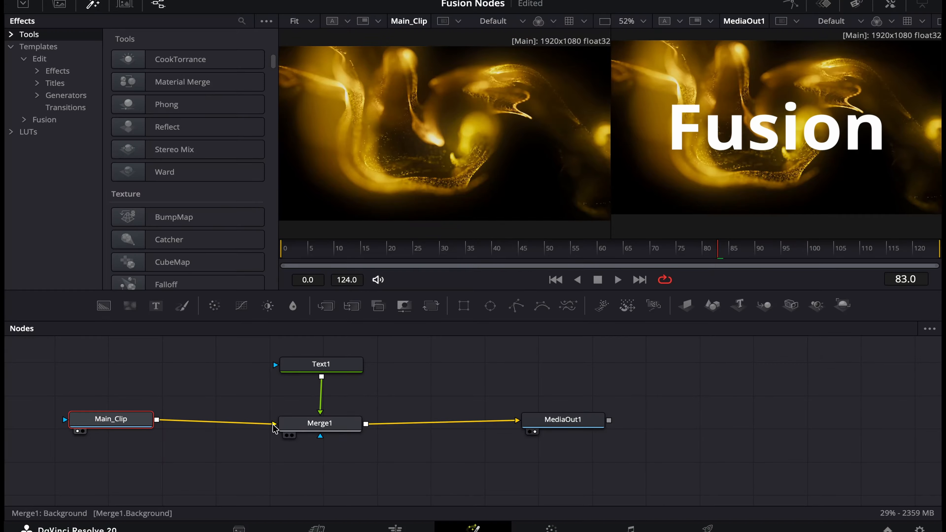
Disconnect Main_Clip and Text1 from Merge1, swap their positions, and connect Text1 to Merge1's background input
{"action": "left_click", "coordinate": [254, 424]}
{"action": "left_click", "coordinate": [321, 399]}
{"action": "left_click_drag", "start_coordinate": [319, 368], "coordinate": [202, 438]}
{"action": "left_click_drag", "start_coordinate": [147, 423], "coordinate": [358, 376]}
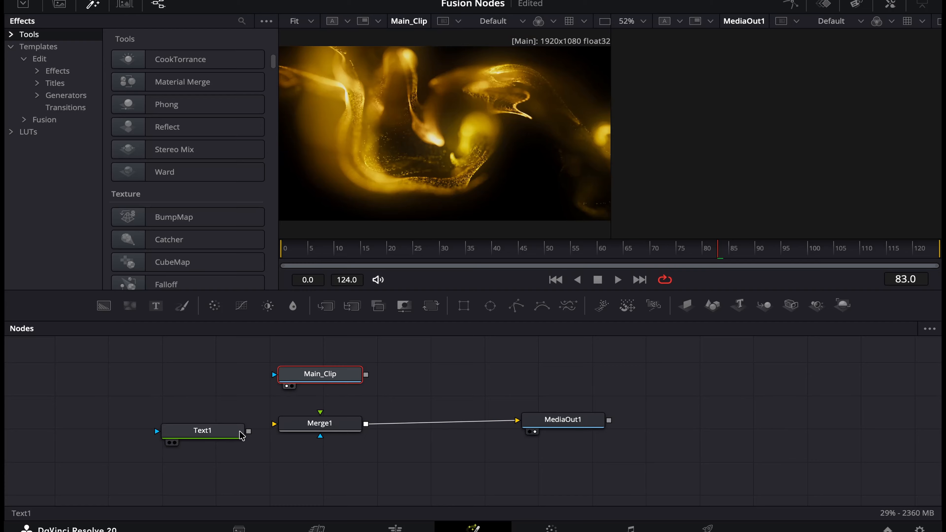
{"action": "left_click_drag", "start_coordinate": [224, 433], "coordinate": [274, 425]}
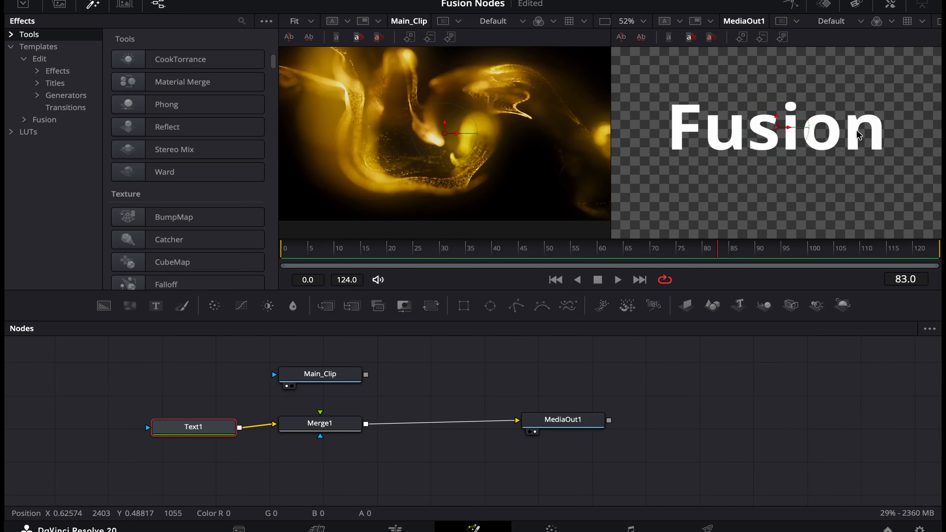
On the Edit page, move the Fusion composition clip up to track V2 and add the grid-background clip to the timeline
{"action": "left_click", "coordinate": [395, 528]}
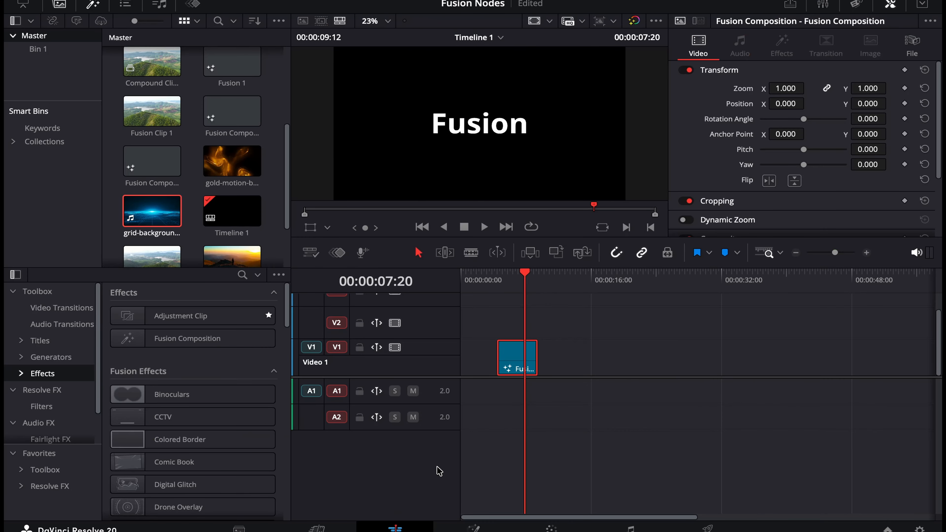
{"action": "left_click_drag", "start_coordinate": [515, 359], "coordinate": [513, 327]}
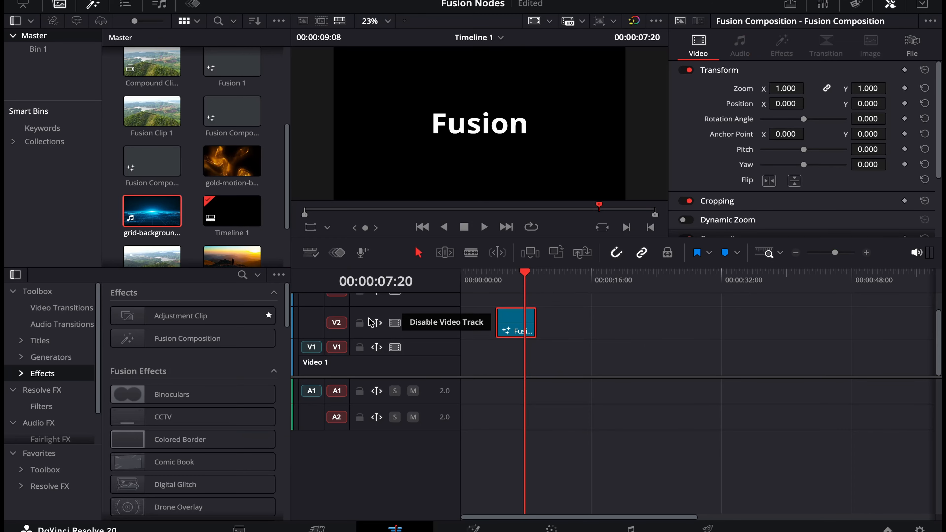
{"action": "left_click_drag", "start_coordinate": [154, 206], "coordinate": [530, 332]}
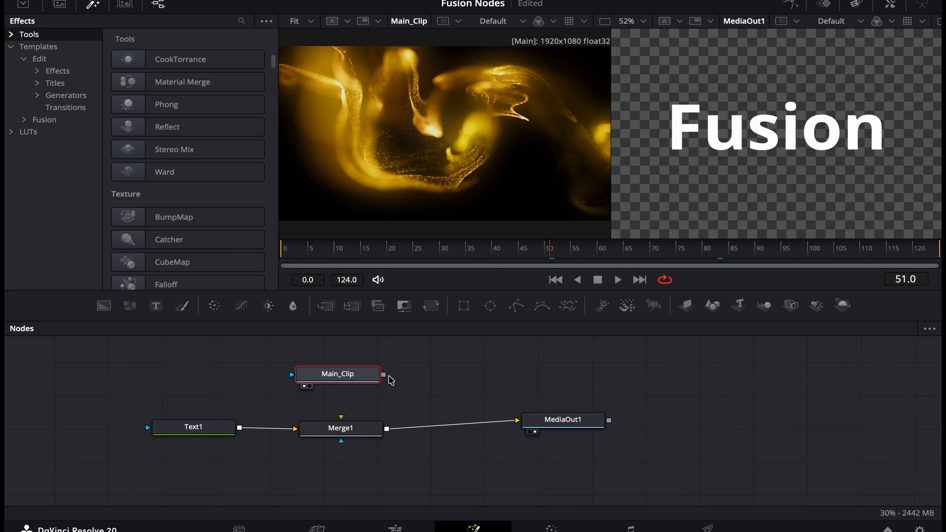
Connect Main_Clip to Merge1's foreground input and set the MediaOut1 viewer's zoom to Fit
{"action": "left_click_drag", "start_coordinate": [385, 376], "coordinate": [341, 418]}
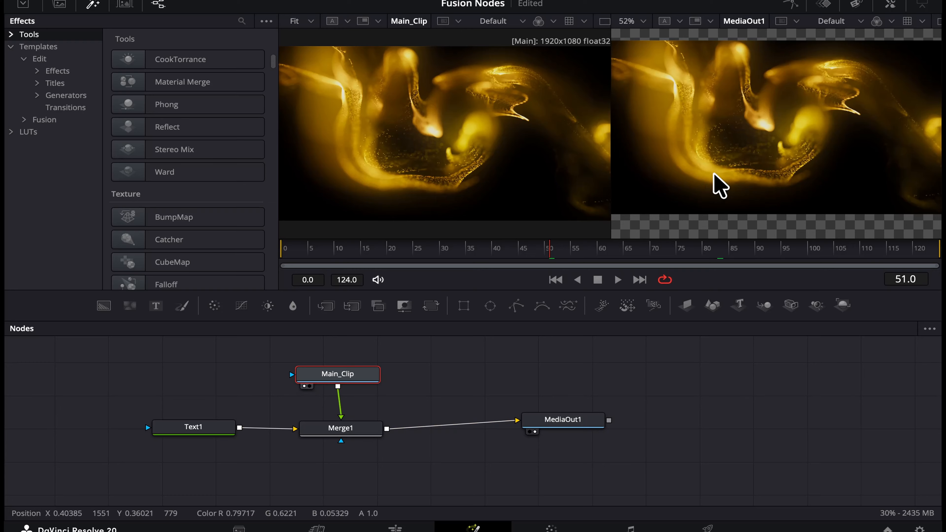
{"action": "left_click", "coordinate": [632, 21]}
{"action": "left_click", "coordinate": [629, 34]}
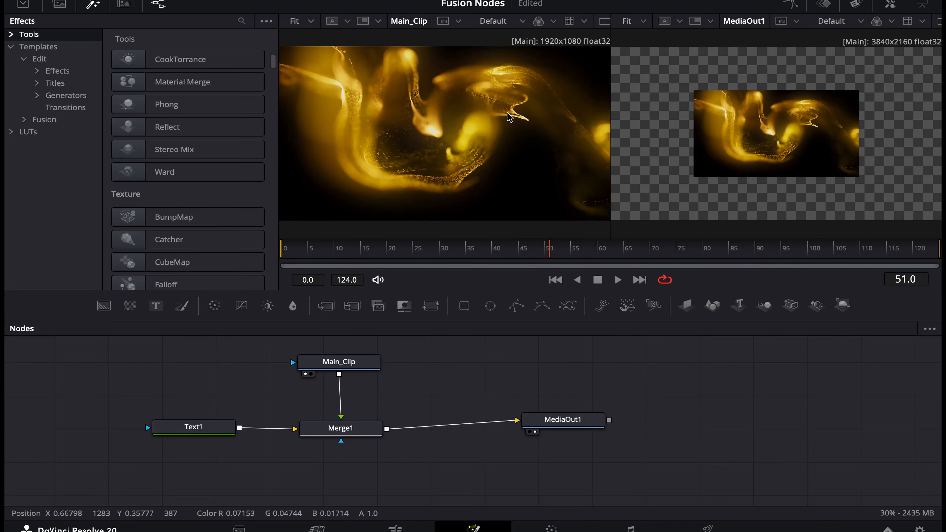
Nudge the Text1 title slightly down and right in the MediaOut1 image, and move Merge1 farther from Text1 in the graph
{"action": "left_click", "coordinate": [191, 434]}
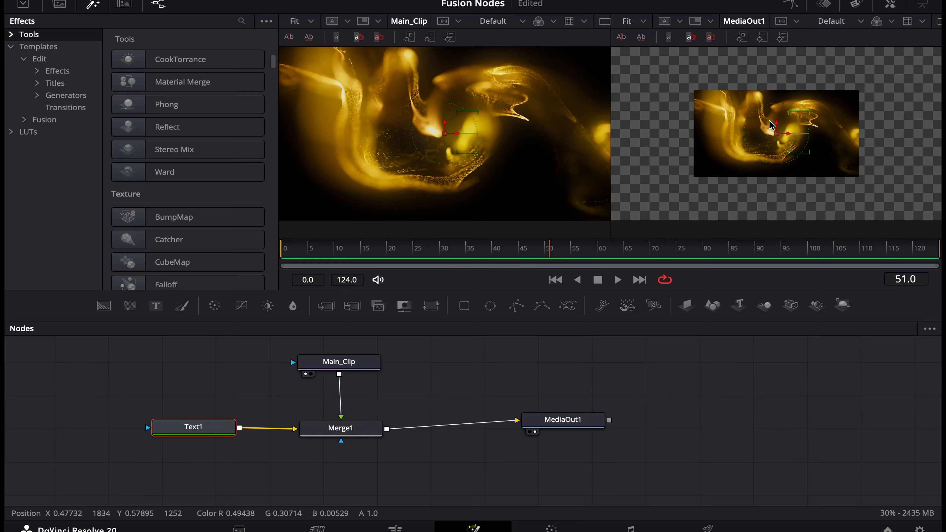
{"action": "mouse_move", "coordinate": [777, 136]}
{"action": "left_mouse_down"}
{"action": "mouse_move", "coordinate": [769, 185]}
{"action": "mouse_move", "coordinate": [771, 176]}
{"action": "mouse_move", "coordinate": [790, 189]}
{"action": "mouse_move", "coordinate": [782, 138]}
{"action": "left_mouse_up"}
{"action": "left_click_drag", "start_coordinate": [363, 364], "coordinate": [365, 361]}
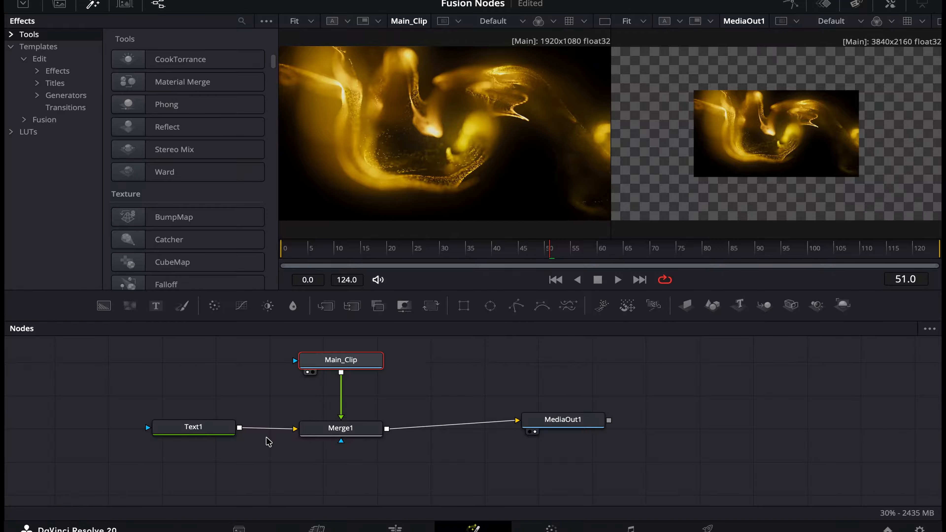
{"action": "left_click_drag", "start_coordinate": [334, 431], "coordinate": [365, 428]}
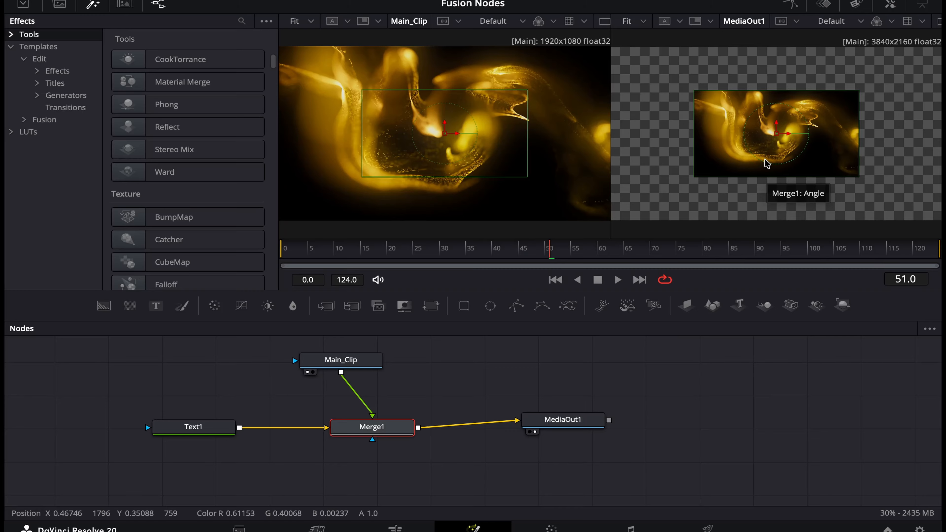
Select the Text1, Main_Clip and Merge1 nodes together and swap Merge1's foreground and background inputs
{"action": "left_click", "coordinate": [341, 360]}
{"action": "left_click", "coordinate": [182, 444]}
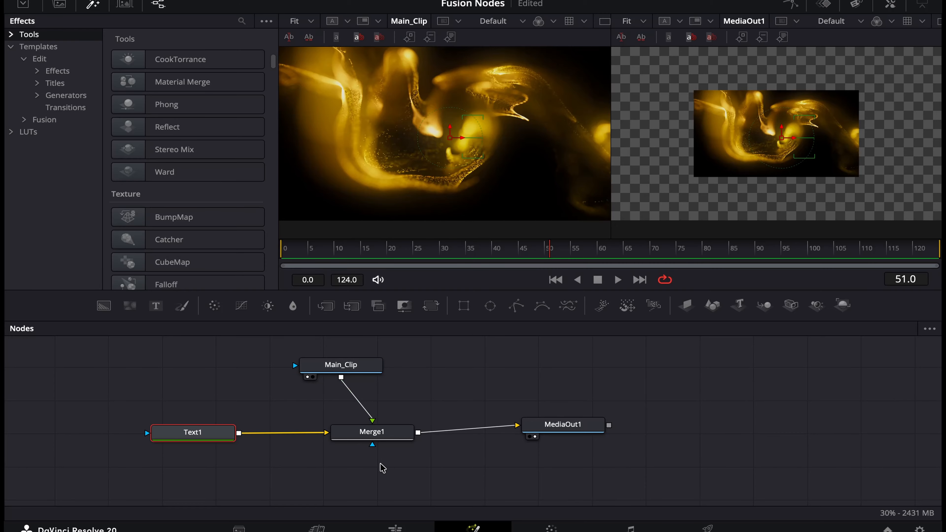
{"action": "left_click_drag", "start_coordinate": [364, 494], "coordinate": [165, 354]}
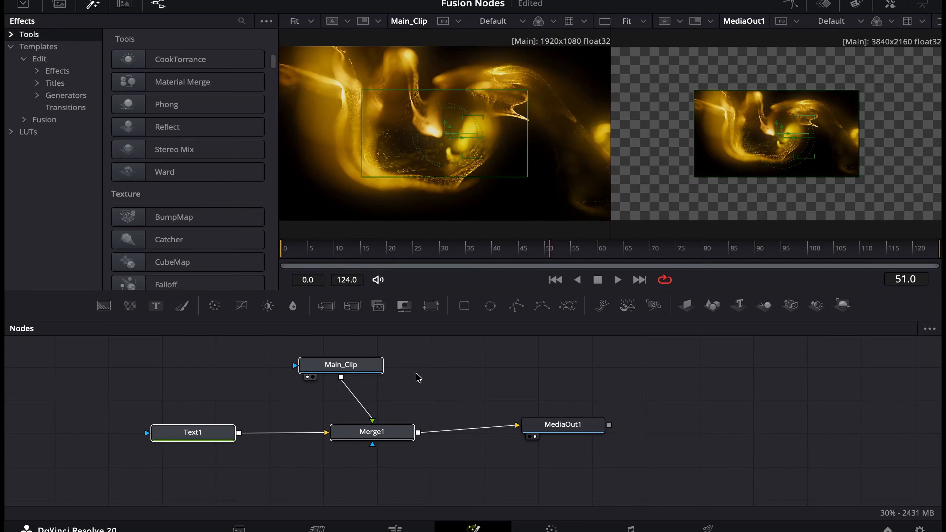
{"action": "key", "text": "ctrl+t"}
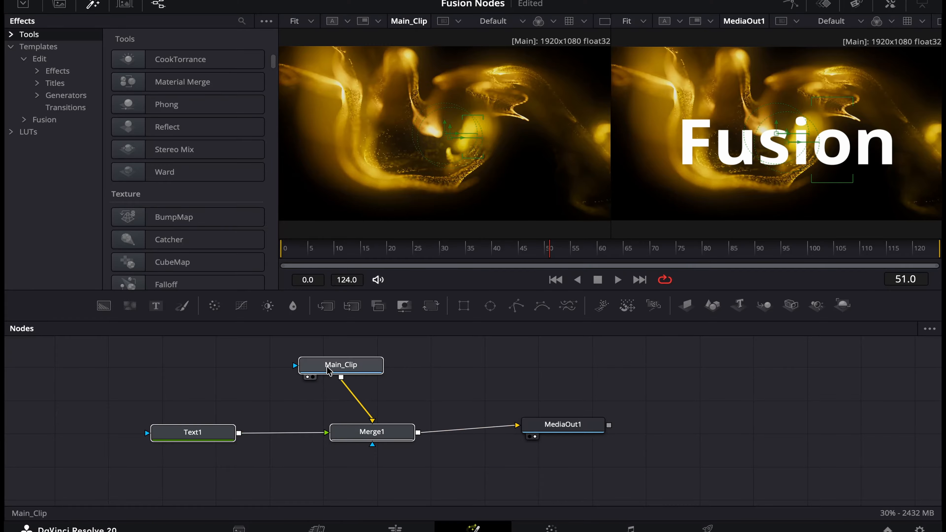
Rearrange the node graph with Main_Clip to the left of Merge1 and Text1 above Merge1
{"action": "left_click_drag", "start_coordinate": [328, 369], "coordinate": [339, 366]}
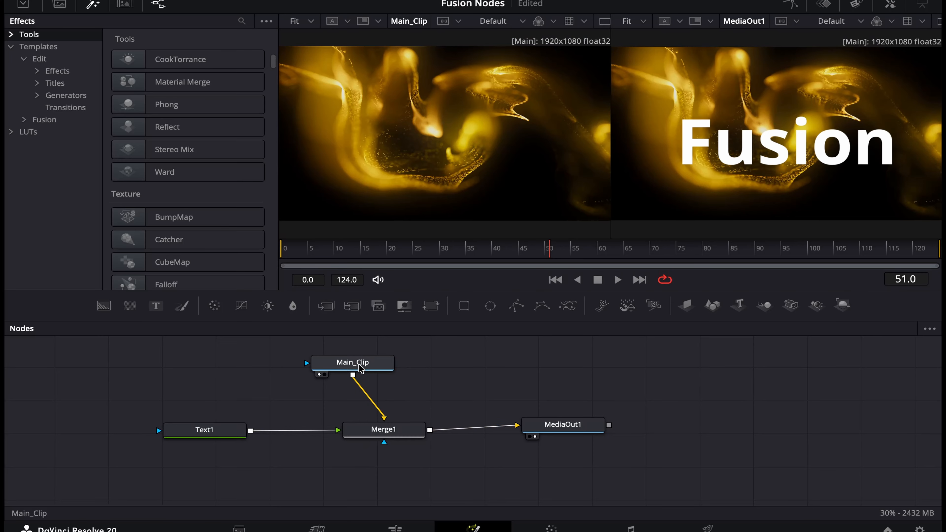
{"action": "left_click_drag", "start_coordinate": [360, 368], "coordinate": [389, 362]}
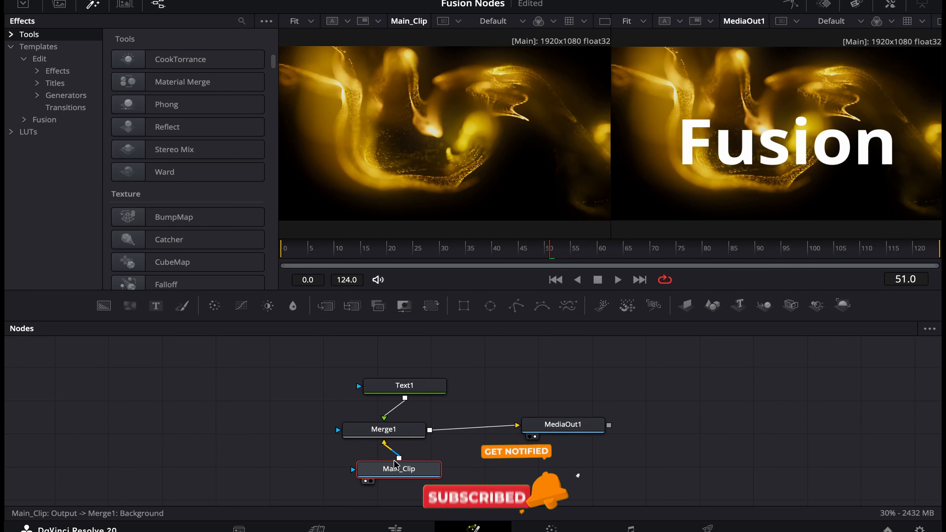
{"action": "left_click_drag", "start_coordinate": [396, 464], "coordinate": [190, 438]}
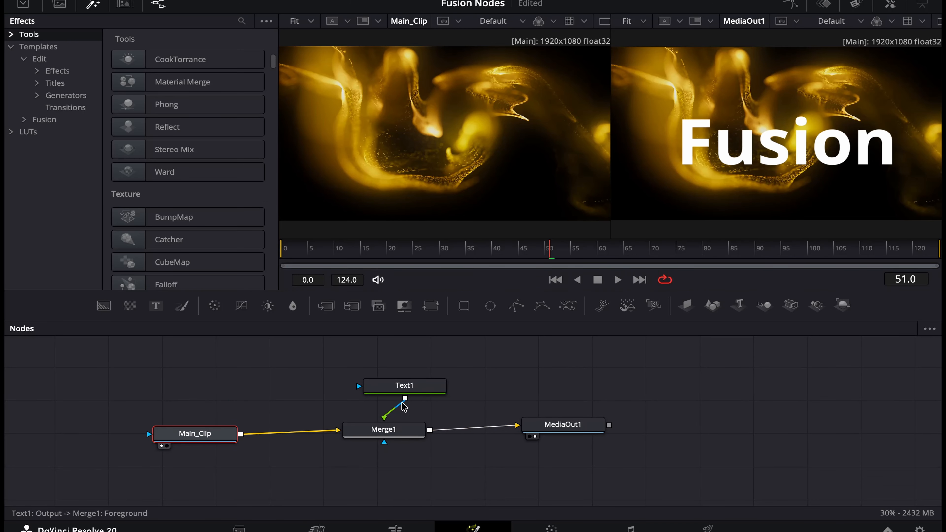
{"action": "left_click_drag", "start_coordinate": [404, 389], "coordinate": [377, 361]}
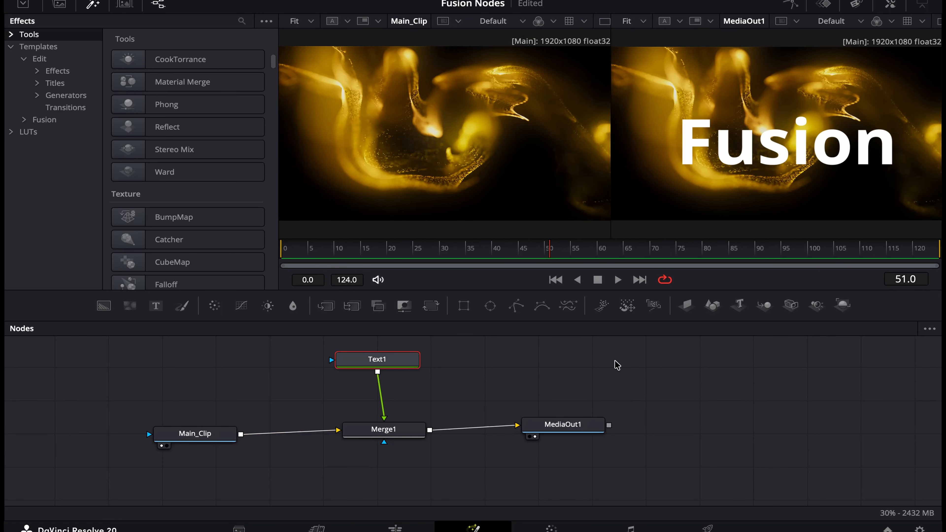
Detach Text1, Main_Clip and MediaOut1 from Merge1, and connect Main_Clip directly to MediaOut1
{"action": "left_click_drag", "start_coordinate": [620, 341], "coordinate": [395, 463]}
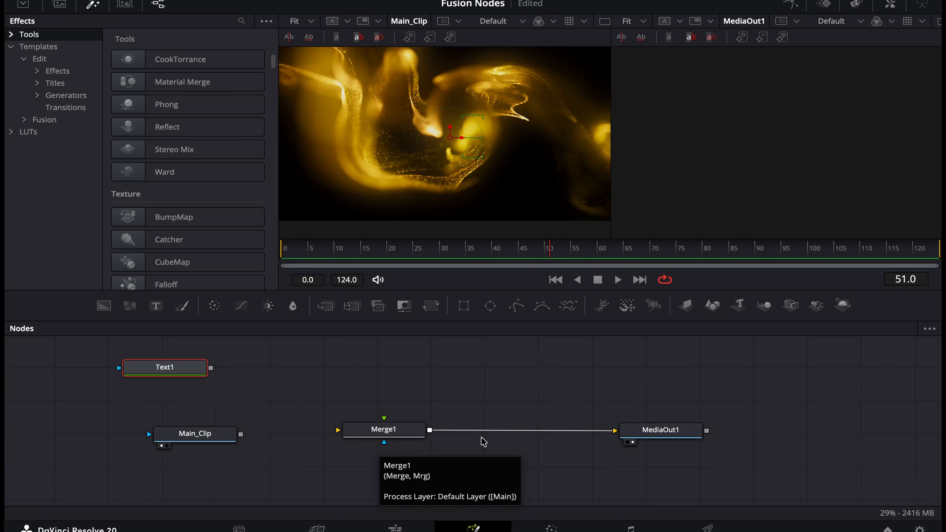
{"action": "left_click", "coordinate": [582, 431]}
{"action": "left_click_drag", "start_coordinate": [397, 438], "coordinate": [419, 397]}
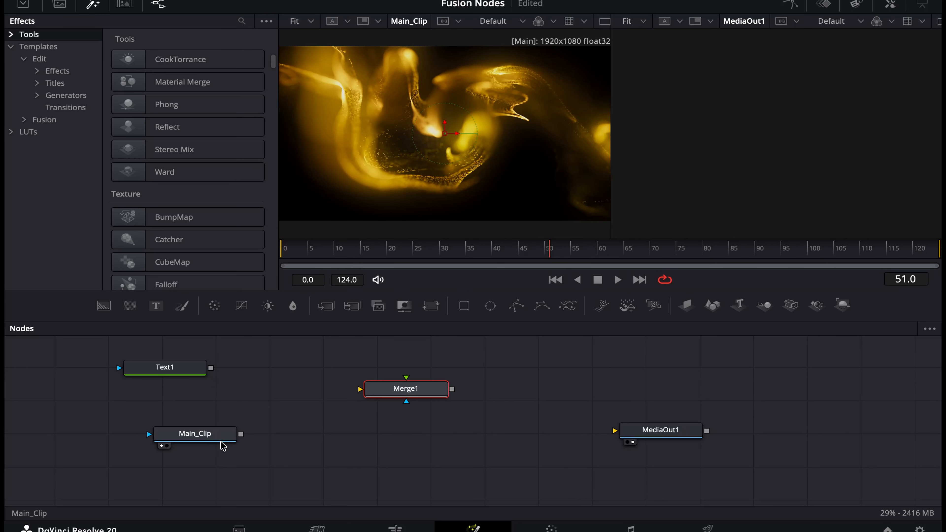
{"action": "left_click_drag", "start_coordinate": [195, 434], "coordinate": [618, 433]}
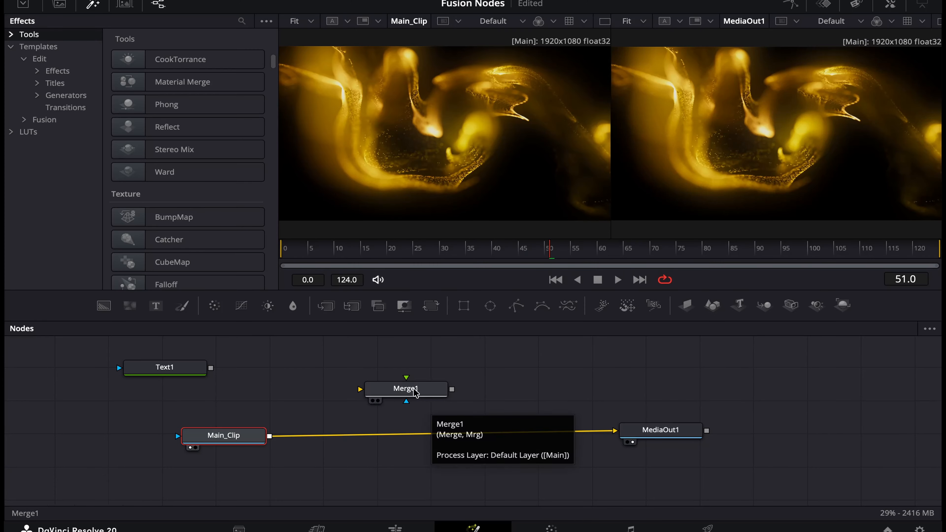
Delete the disconnected Merge1 node and insert a new Merge node after Main_Clip, placed midway along the connection to MediaOut1
{"action": "mouse_move", "coordinate": [412, 392]}
{"action": "left_mouse_down"}
{"action": "mouse_move", "coordinate": [441, 398]}
{"action": "mouse_move", "coordinate": [463, 436]}
{"action": "mouse_move", "coordinate": [449, 439]}
{"action": "mouse_move", "coordinate": [464, 438]}
{"action": "mouse_move", "coordinate": [414, 391]}
{"action": "left_mouse_up"}
{"action": "key", "text": "Delete"}
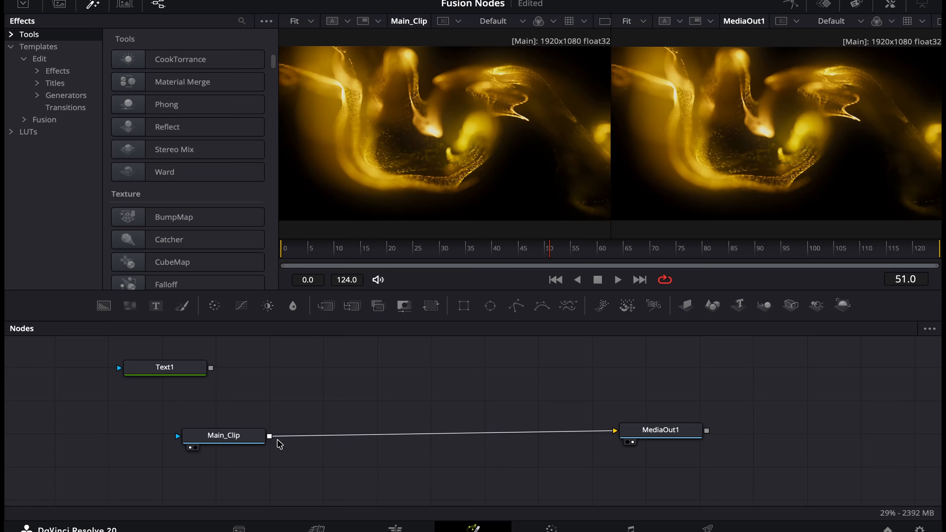
{"action": "left_click", "coordinate": [242, 440]}
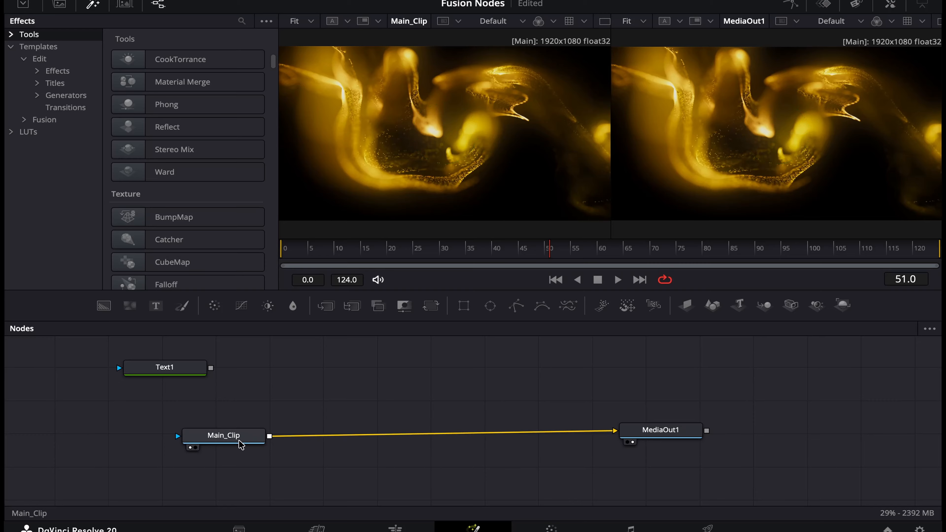
{"action": "left_click", "coordinate": [326, 306]}
{"action": "left_click_drag", "start_coordinate": [331, 440], "coordinate": [416, 437]}
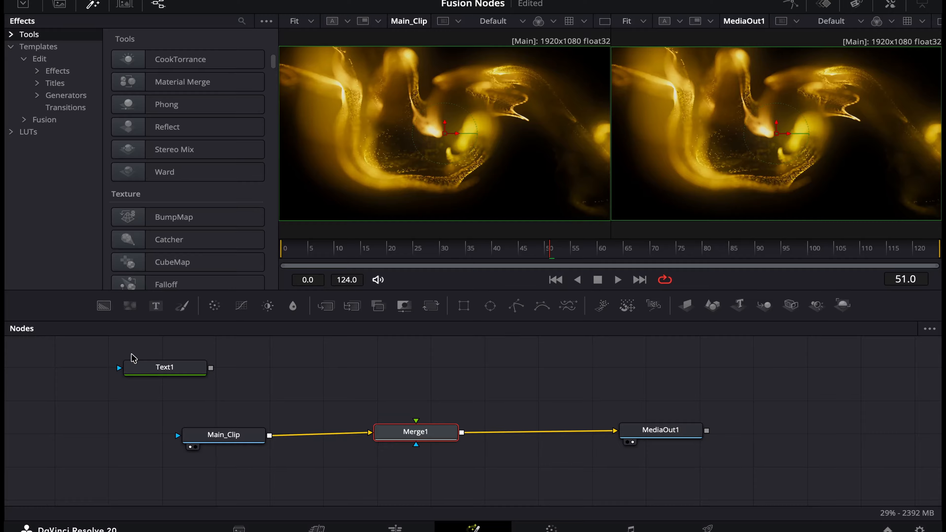
Place the Text1 node above Merge1, connect its output to Merge1's foreground input, and shift Merge1 slightly closer to Text1
{"action": "left_click_drag", "start_coordinate": [167, 373], "coordinate": [418, 372]}
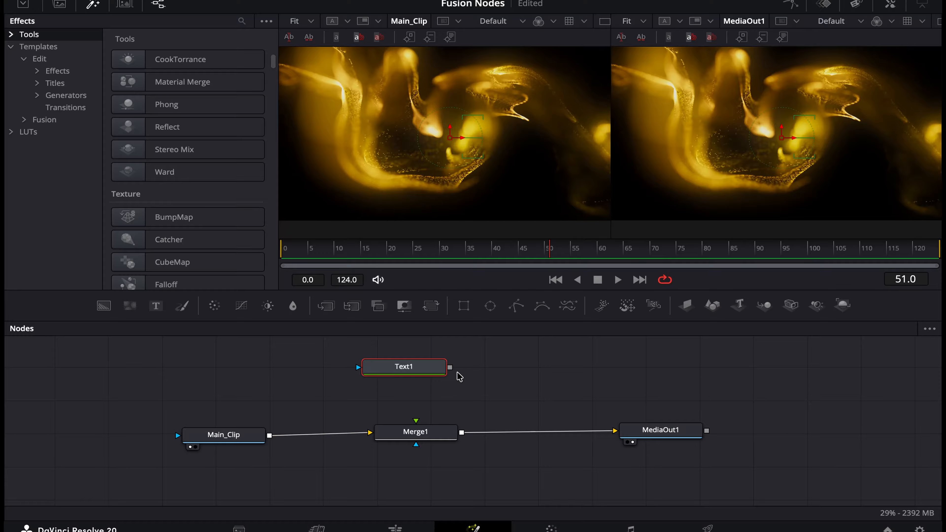
{"action": "left_click_drag", "start_coordinate": [452, 372], "coordinate": [418, 422]}
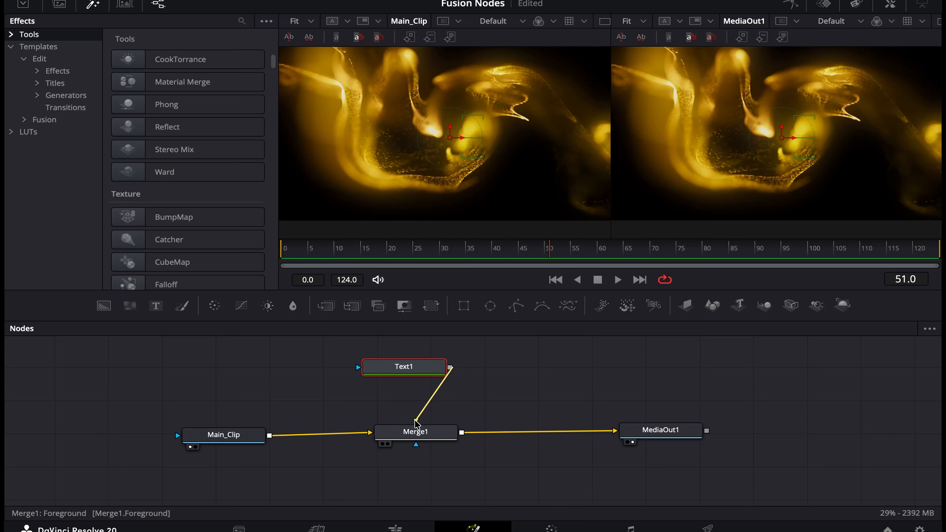
{"action": "left_click_drag", "start_coordinate": [417, 422], "coordinate": [416, 423]}
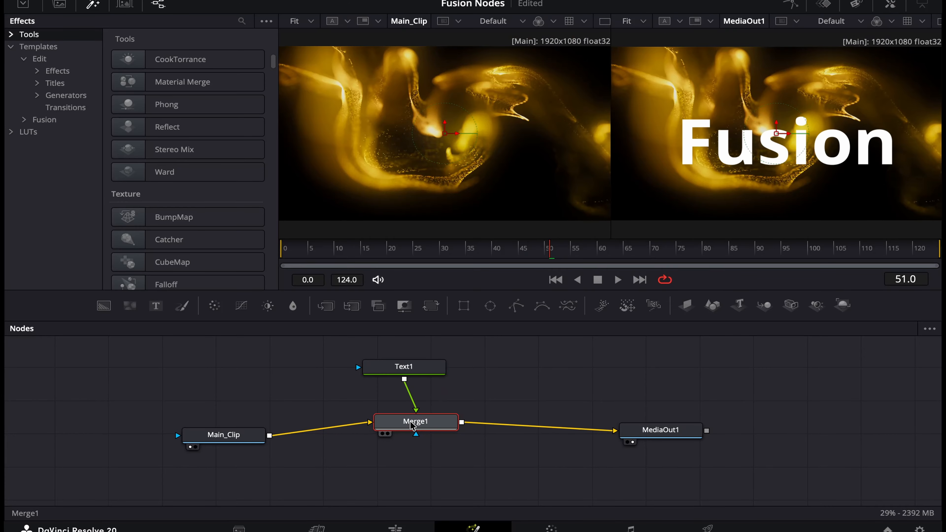